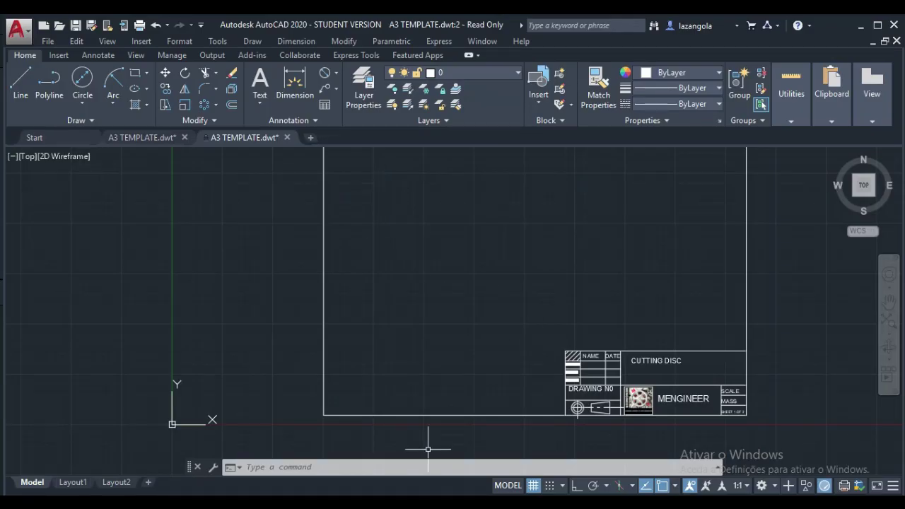
- Start the Circle command on the blank CUTTING DISC A3 sheet
mouse_move(241, 453)
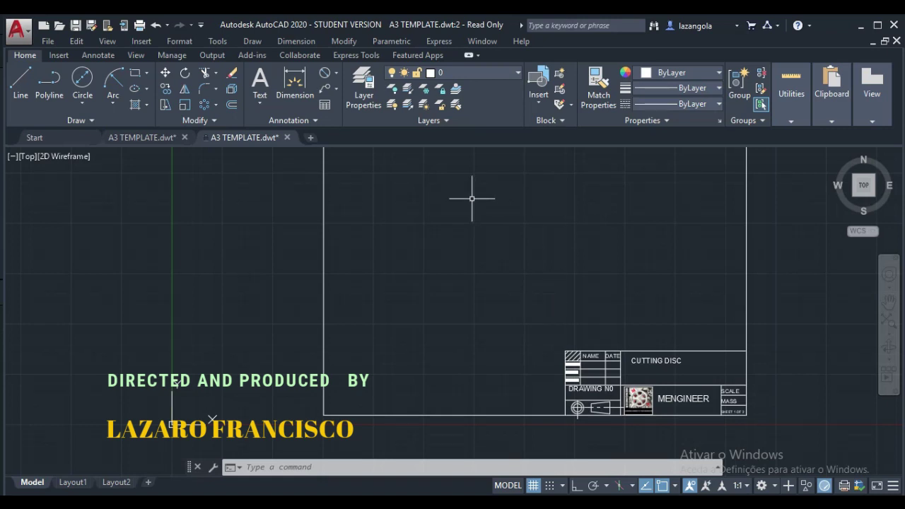
- Draw concentric circles of diameter 100 and 85 at one centre, then centre them in view
click(83, 80)
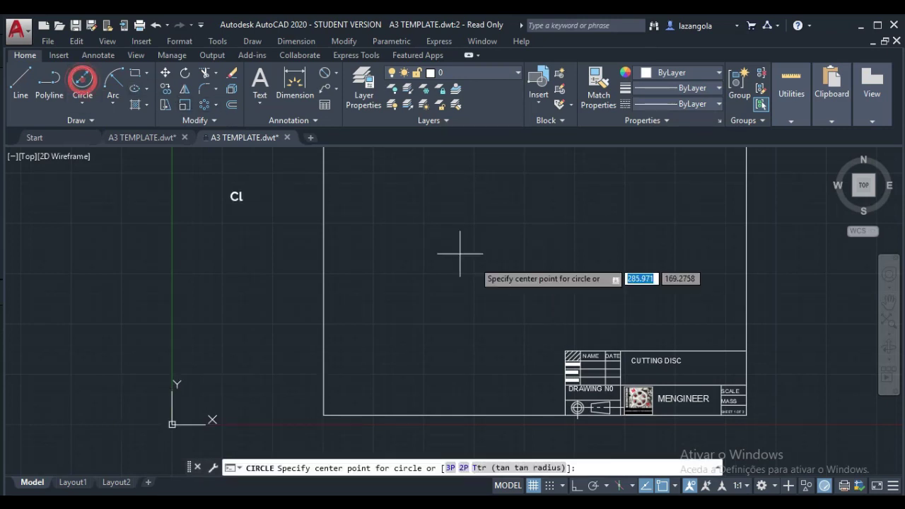
click(513, 246)
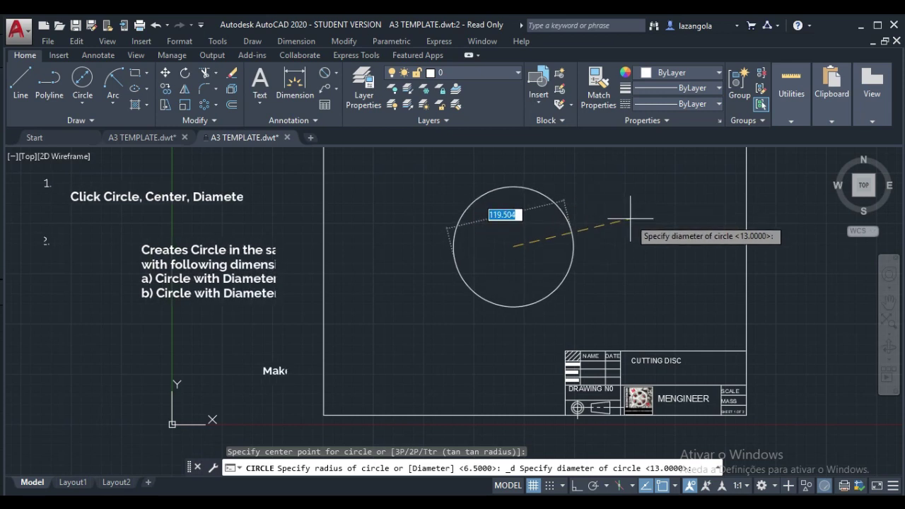
text(100)
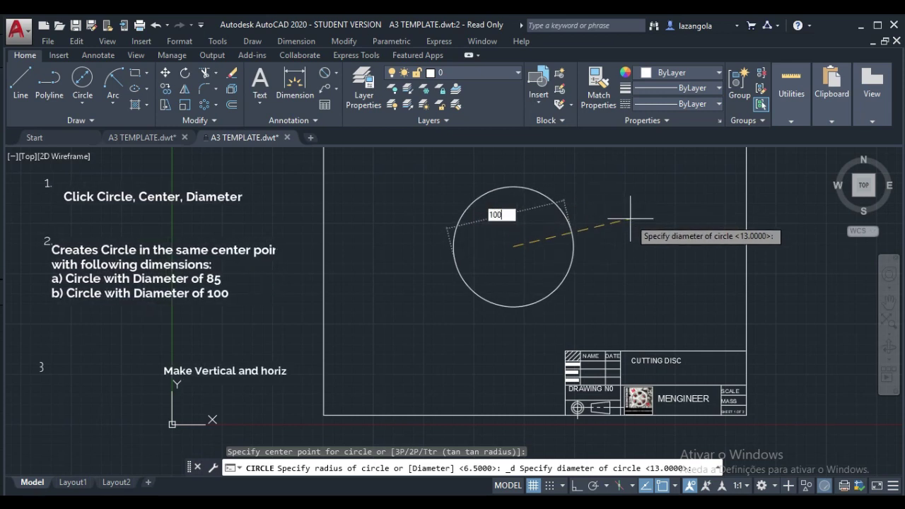
key(Return)
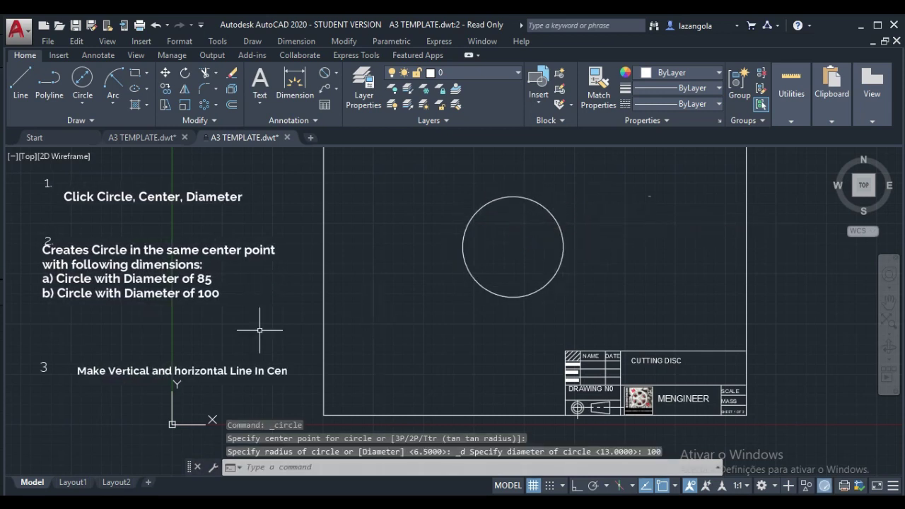
click(85, 83)
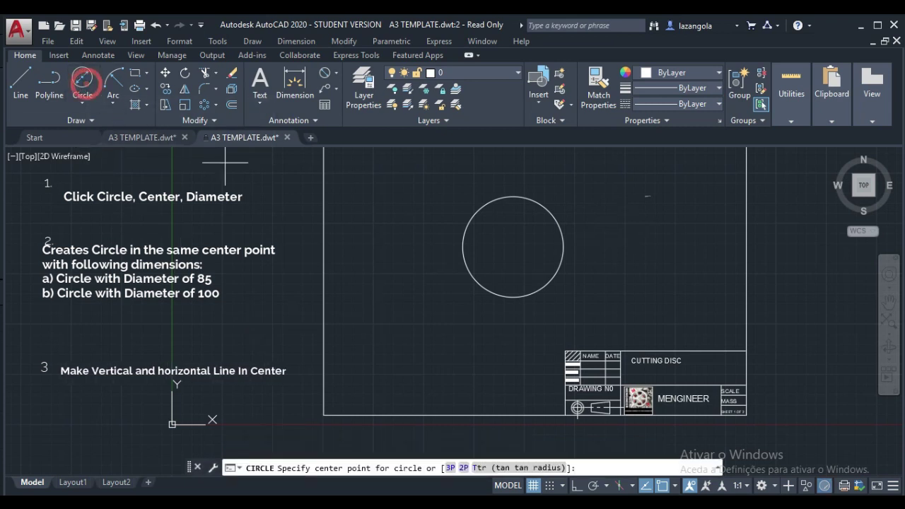
click(513, 246)
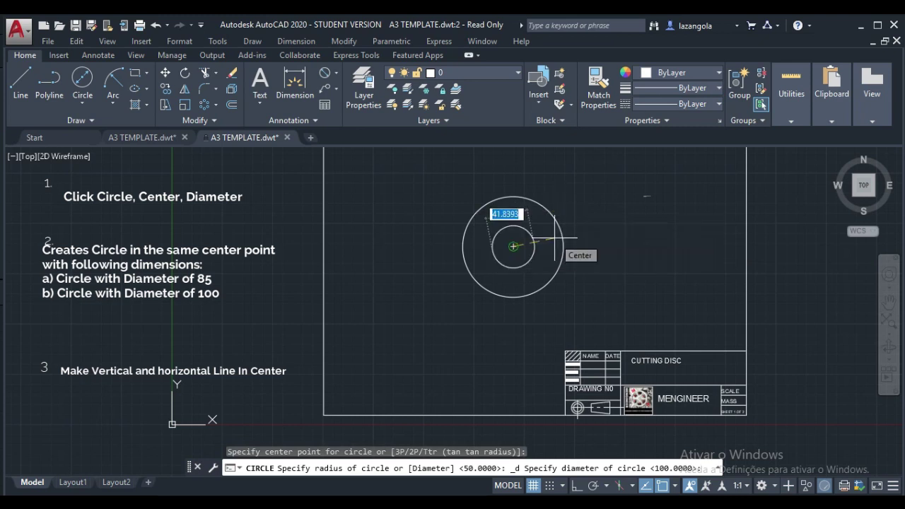
text(85)
key(Return)
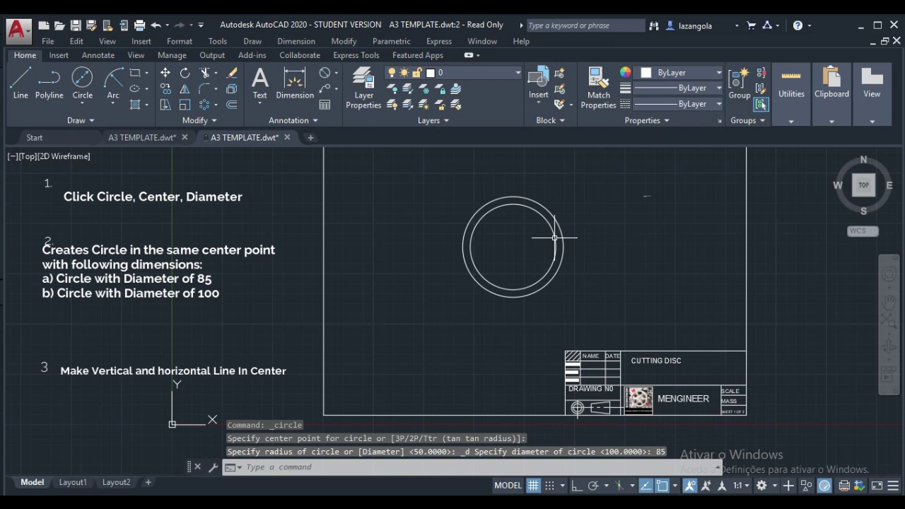
scroll(556, 243, up, 6)
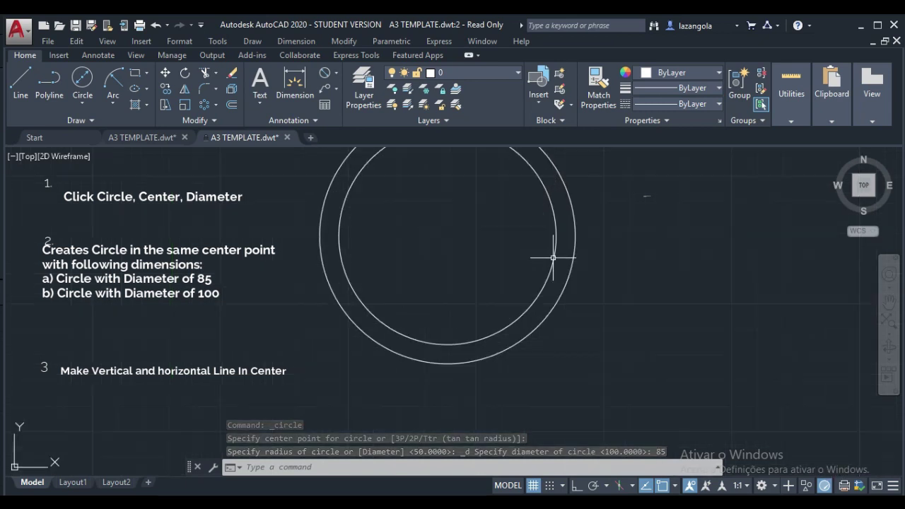
middle_drag(505, 254, 509, 324)
scroll(510, 323, up, 2)
scroll(515, 313, down, 2)
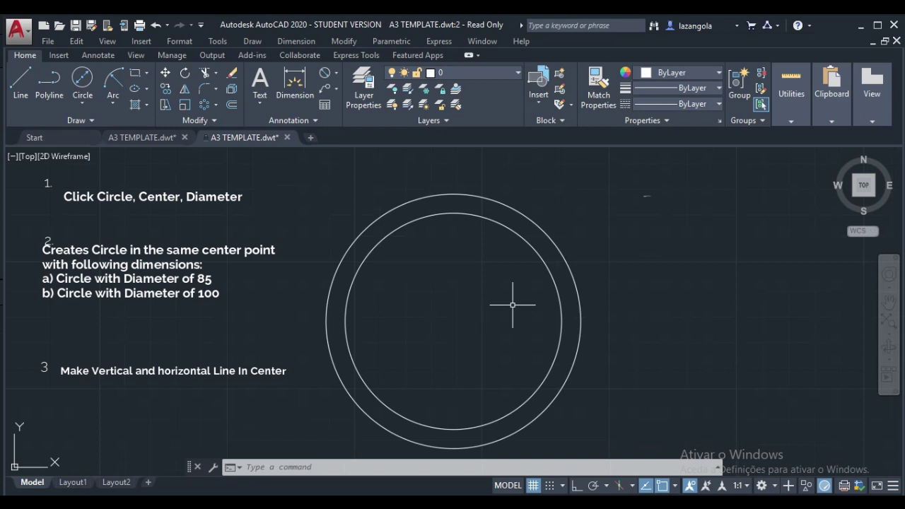
- Draw a vertical centre line through the circles' centre with Ortho on
click(20, 82)
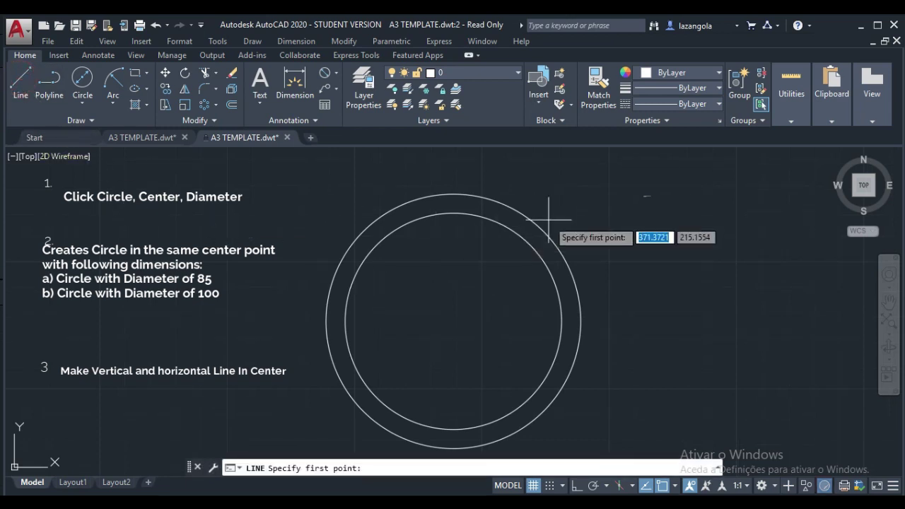
click(453, 166)
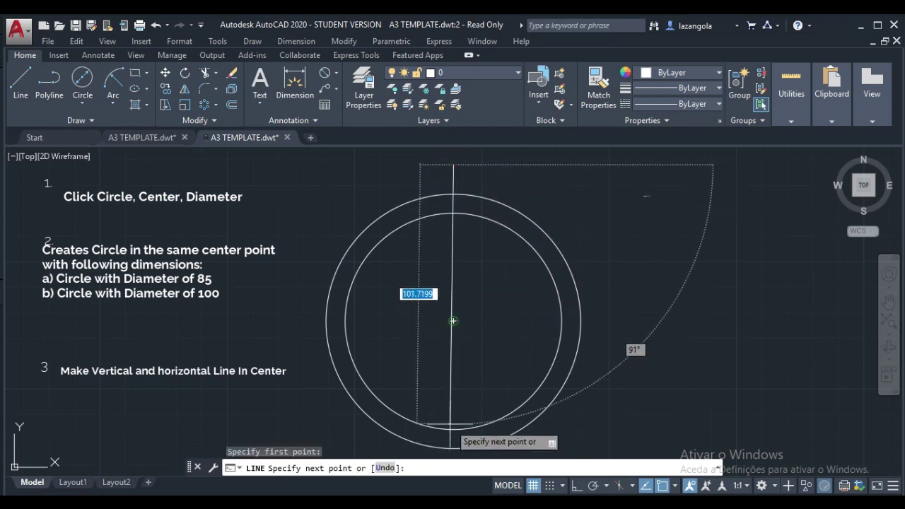
click(577, 487)
click(453, 456)
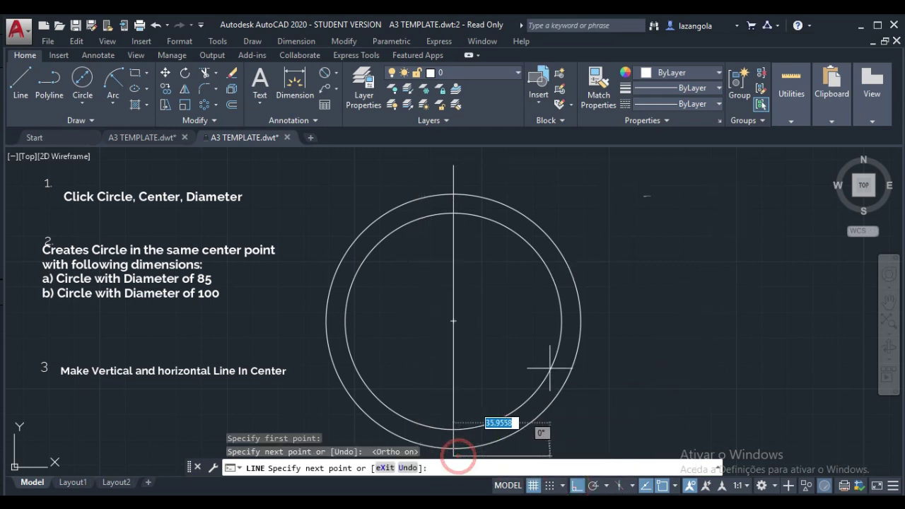
key(Return)
key(Return)
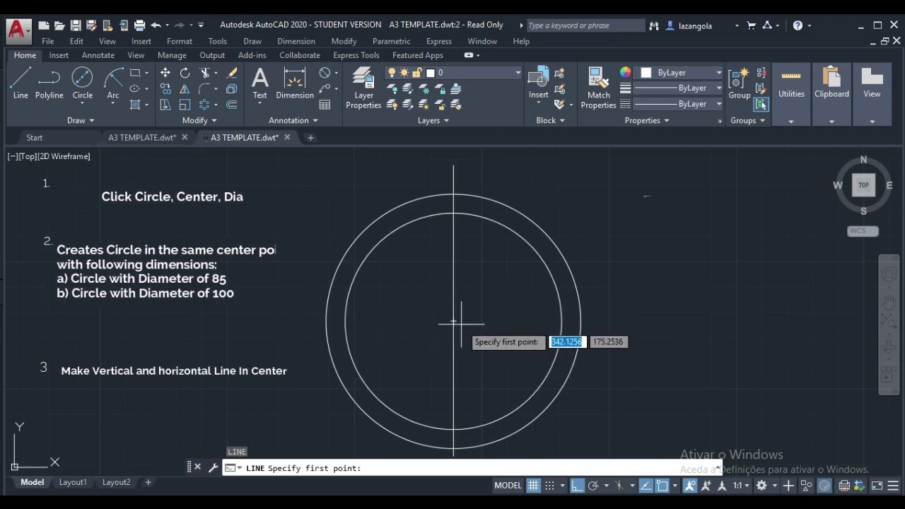
- Draw the horizontal centre line across both circles
click(290, 322)
click(628, 320)
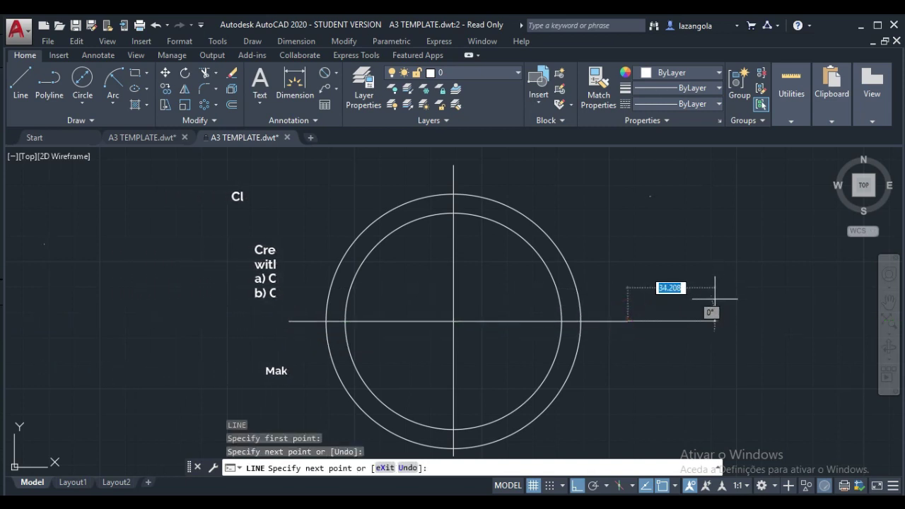
key(Return)
key(Return)
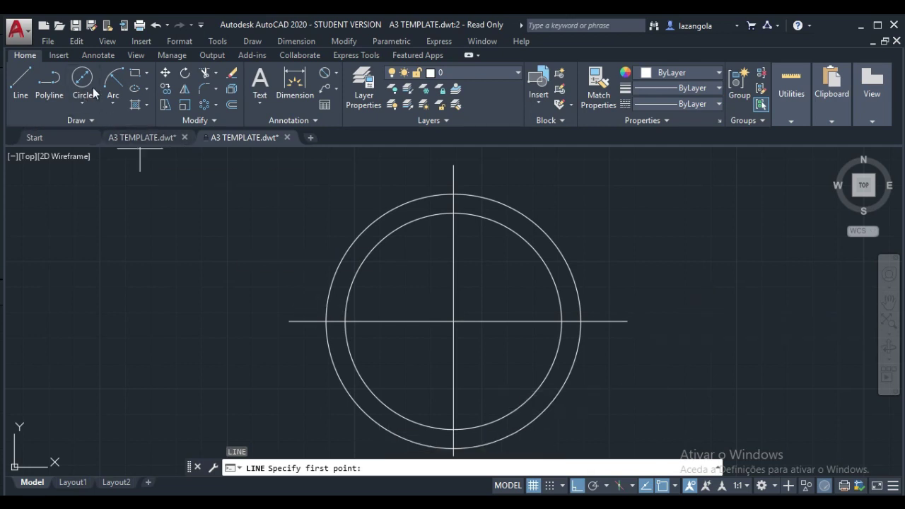
click(21, 79)
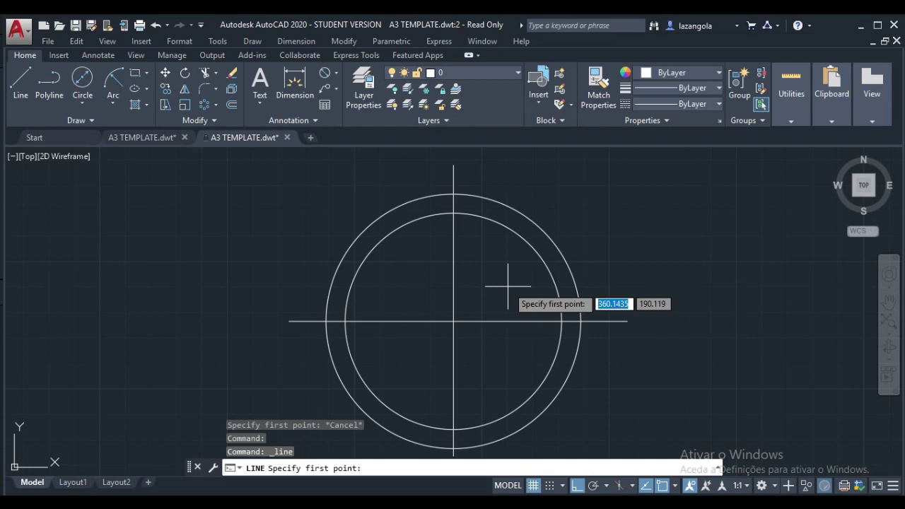
key(Escape)
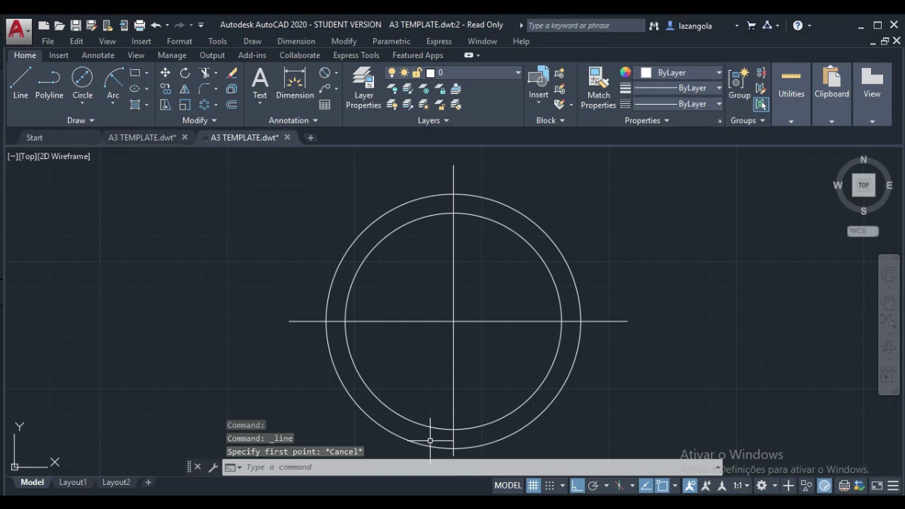
mouse_move(240, 501)
mouse_move(247, 473)
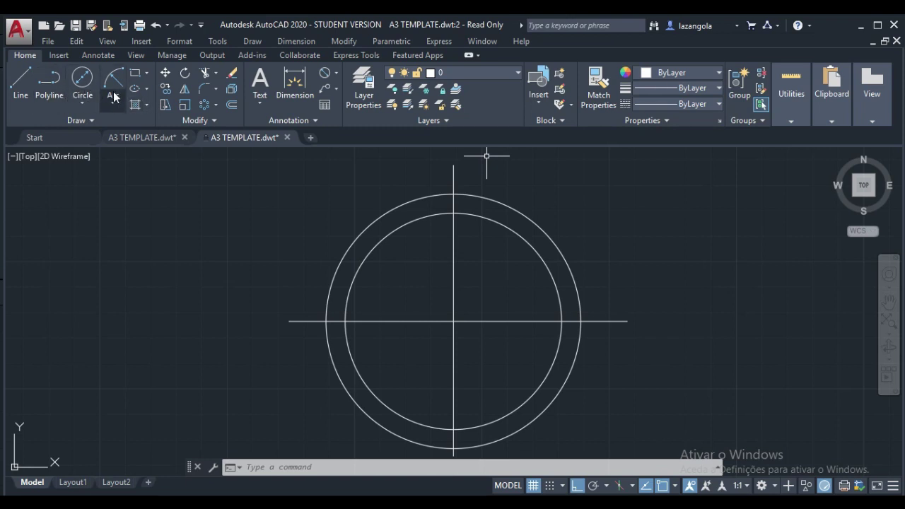
- Offset the horizontal centre line by 5 above and below it
click(230, 105)
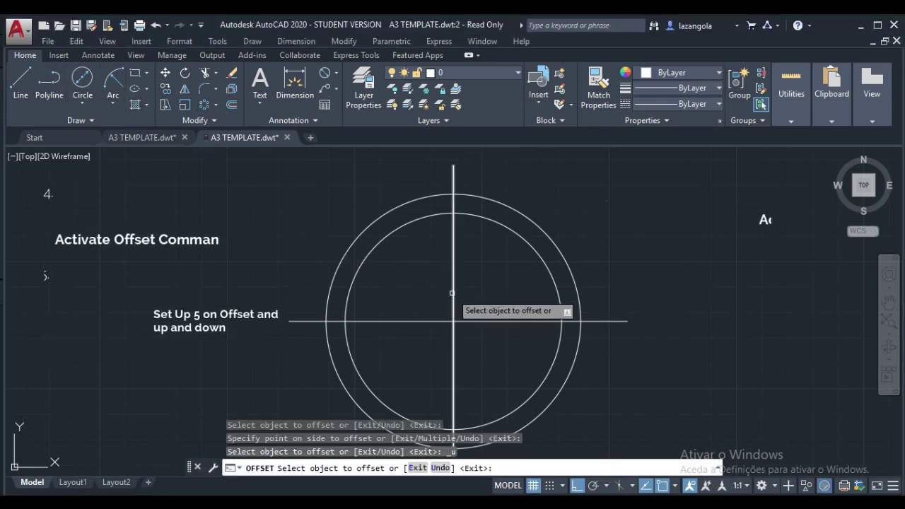
text(5)
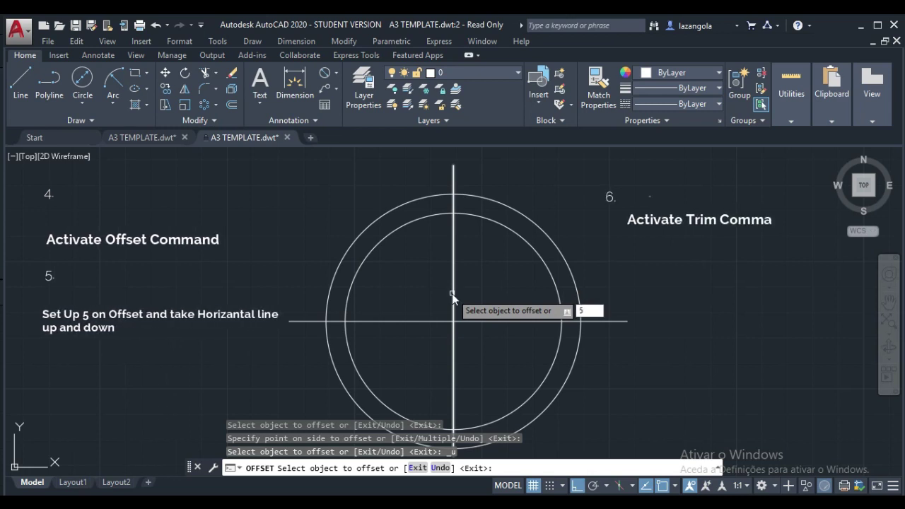
key(Return)
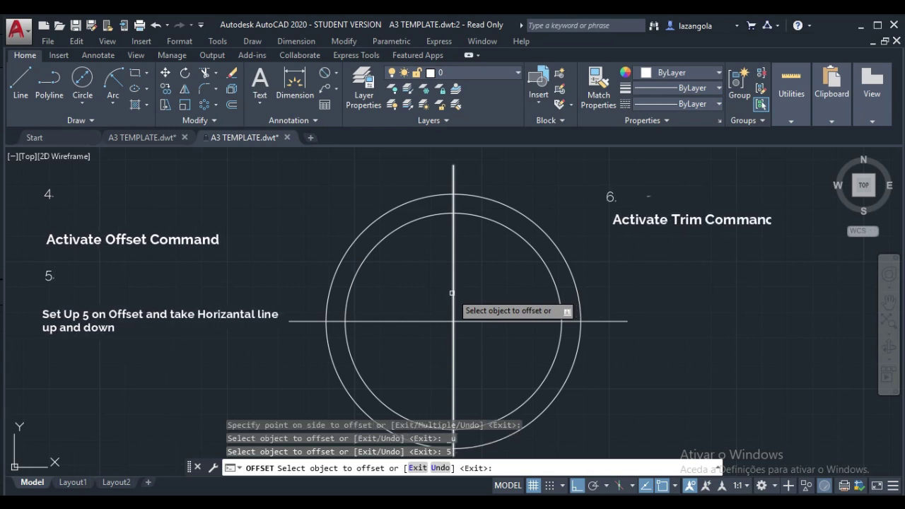
click(482, 321)
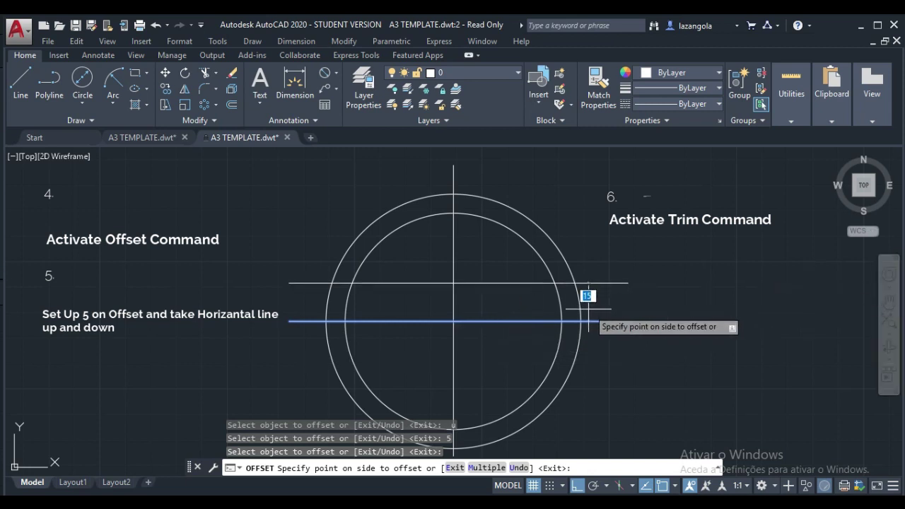
key(Return)
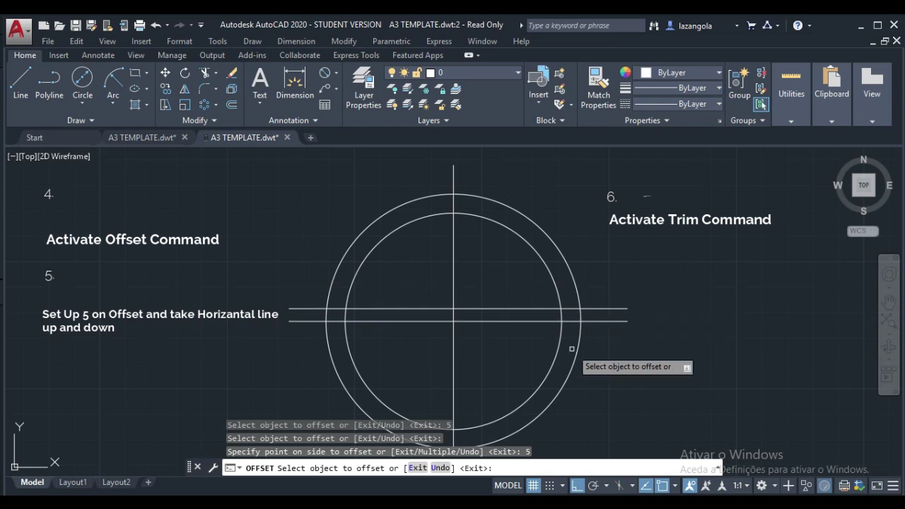
click(482, 321)
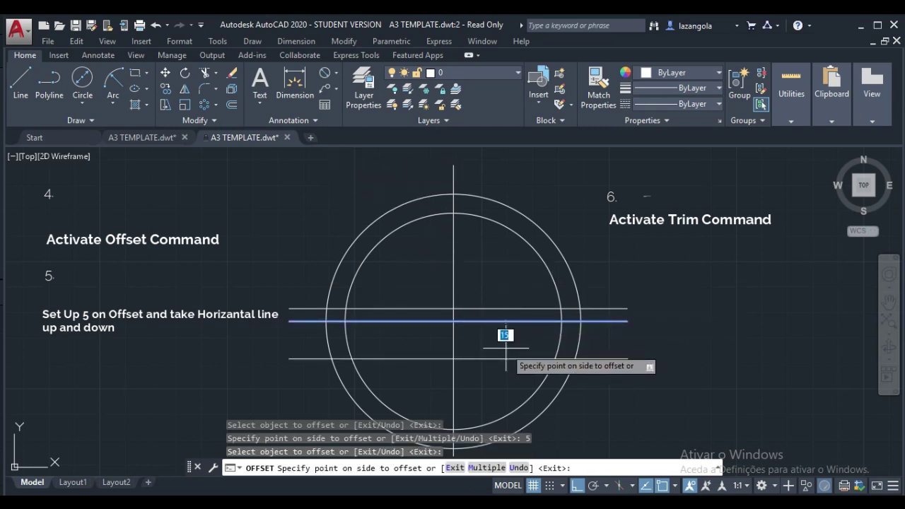
click(505, 349)
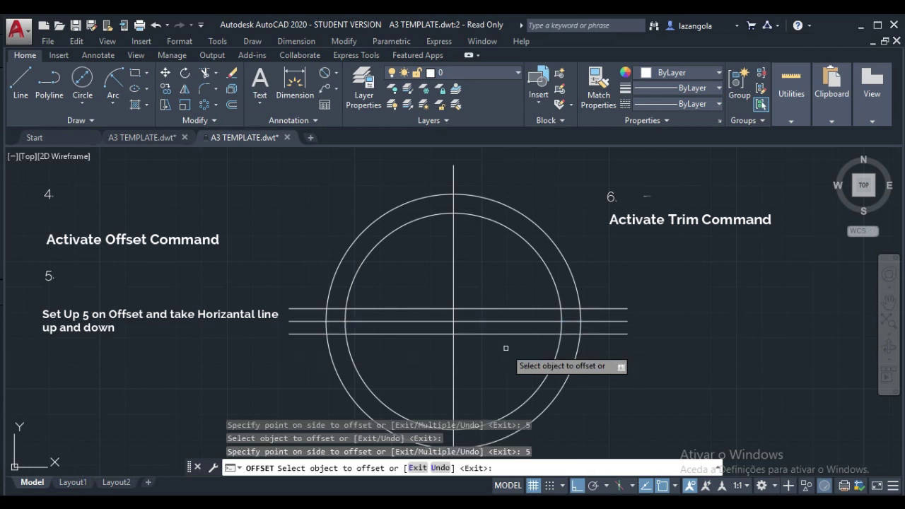
key(Escape)
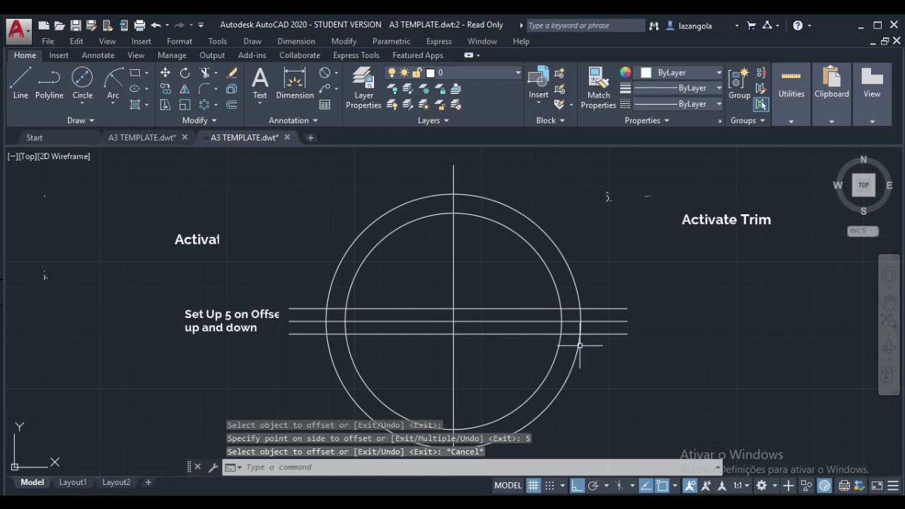
- Trim the offset lines' ends that extend beyond the outer circle
click(206, 73)
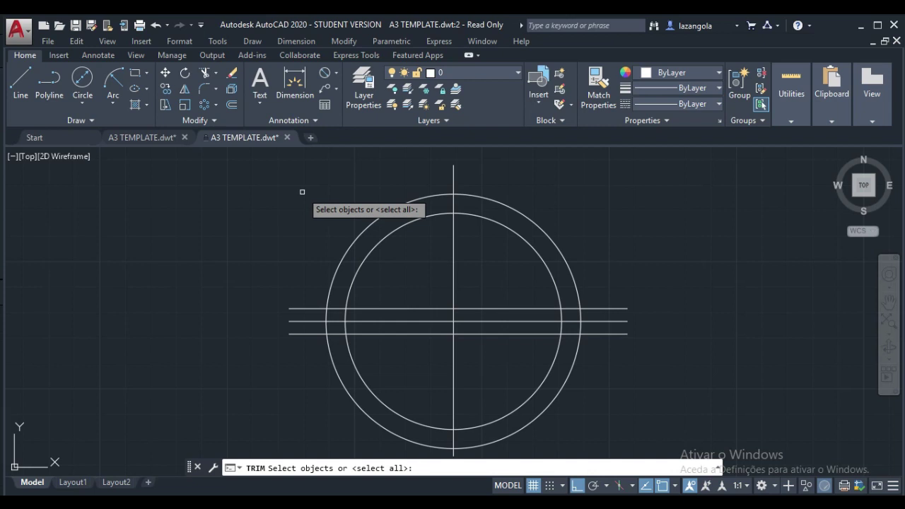
click(625, 308)
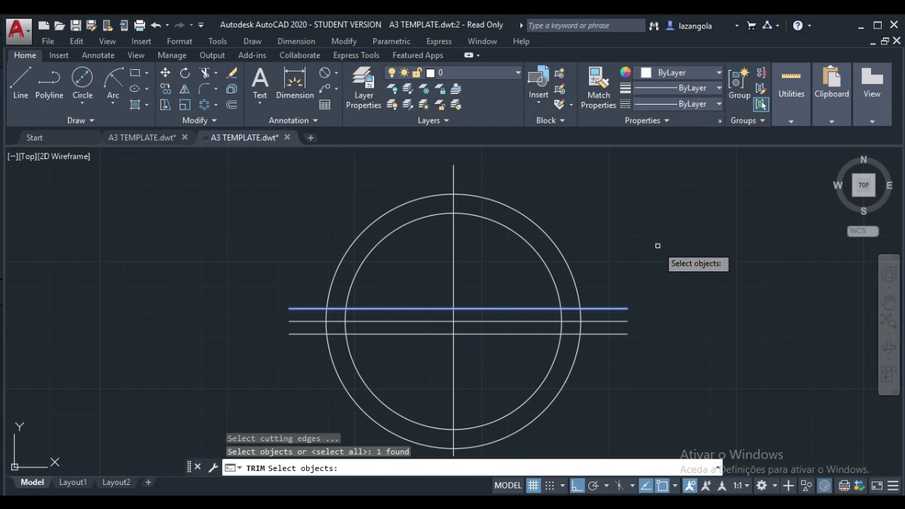
key(Escape)
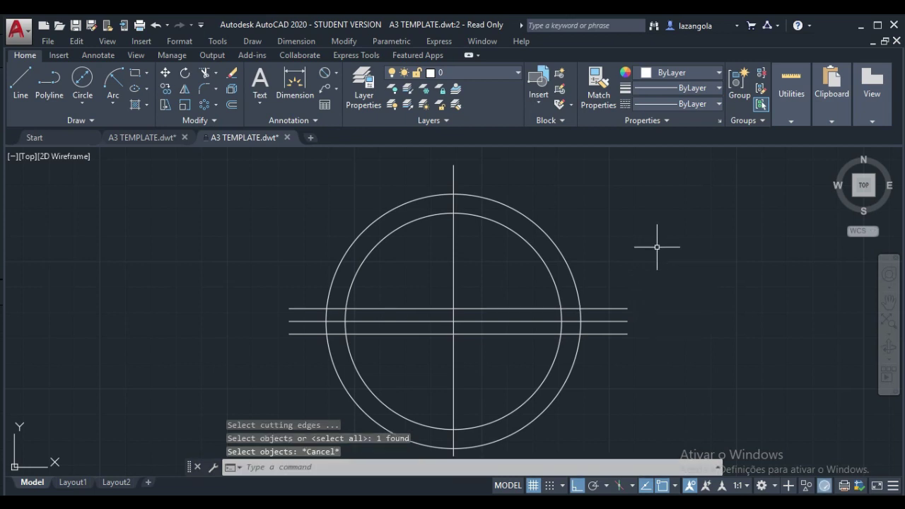
click(205, 74)
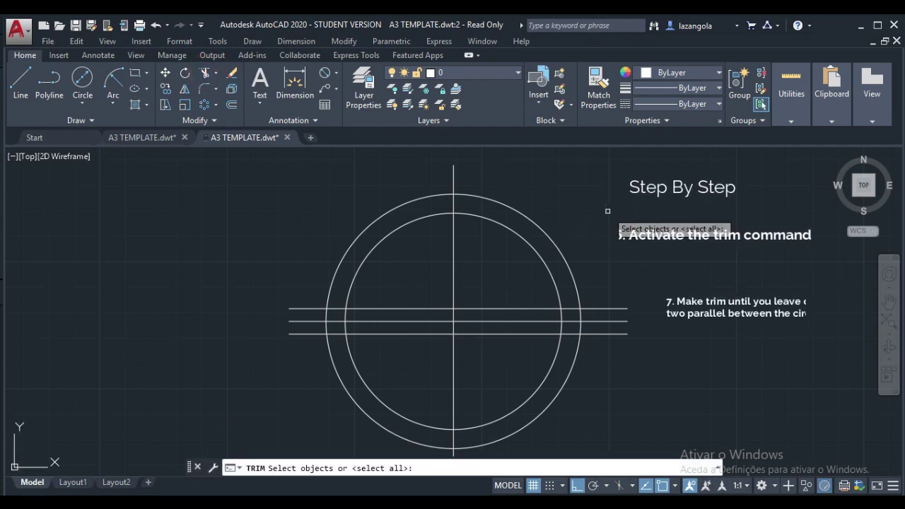
key(Return)
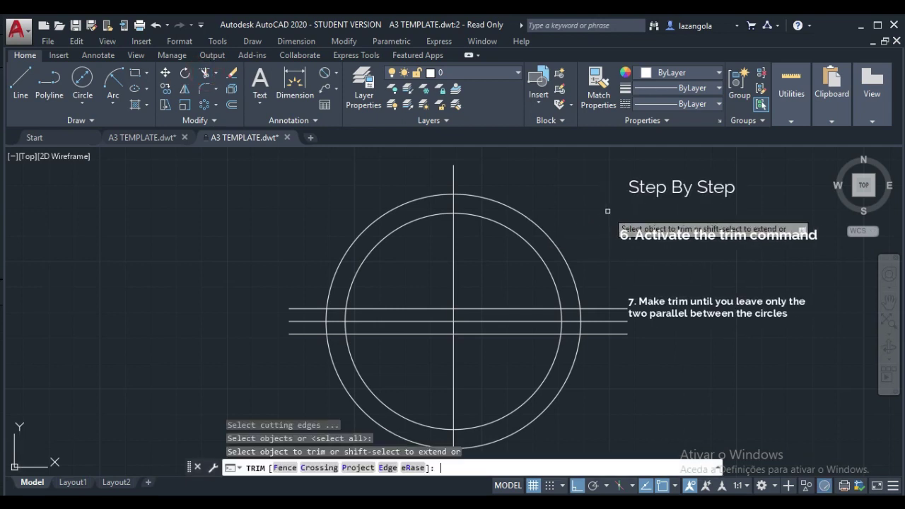
click(602, 309)
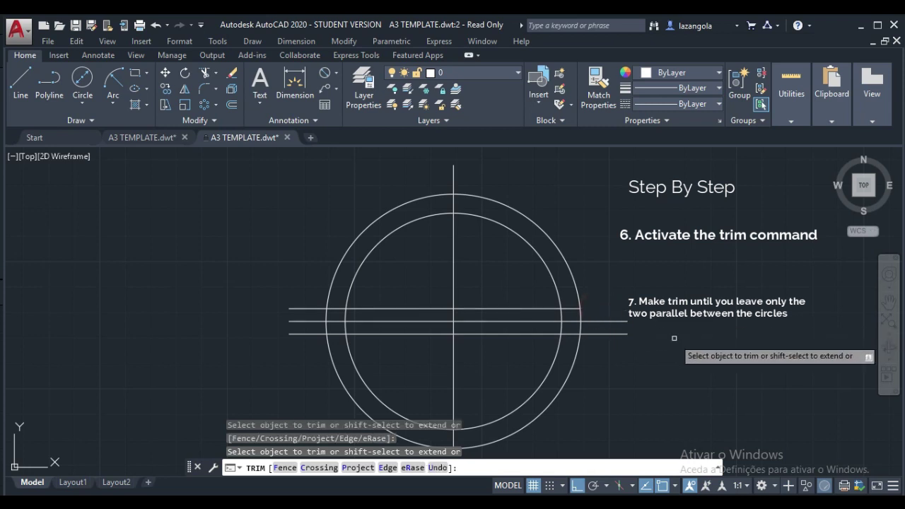
click(594, 321)
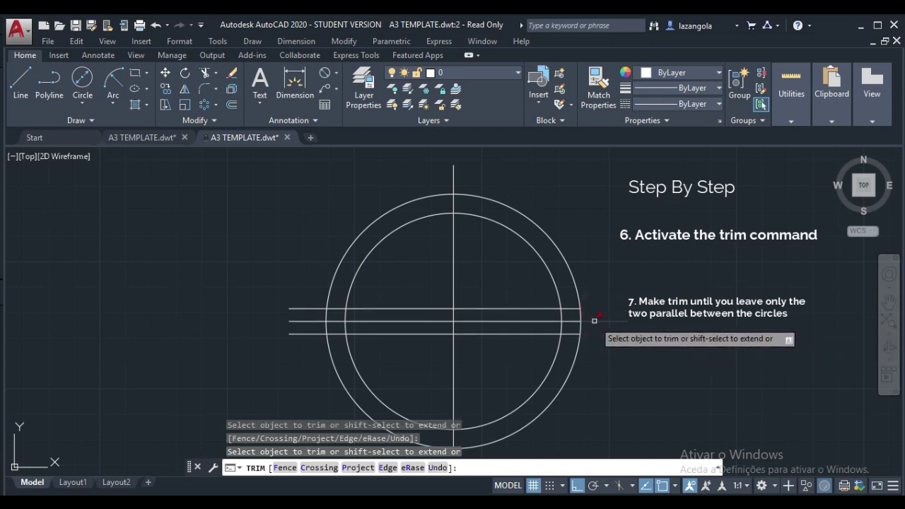
- Trim the offset lines between the vertical centre line and the inner circle
scroll(627, 301, down, 2)
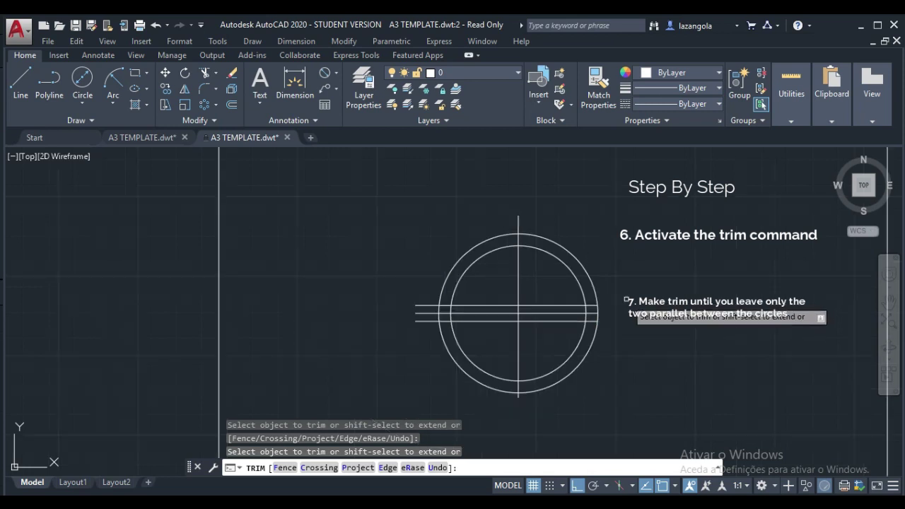
scroll(626, 301, up, 4)
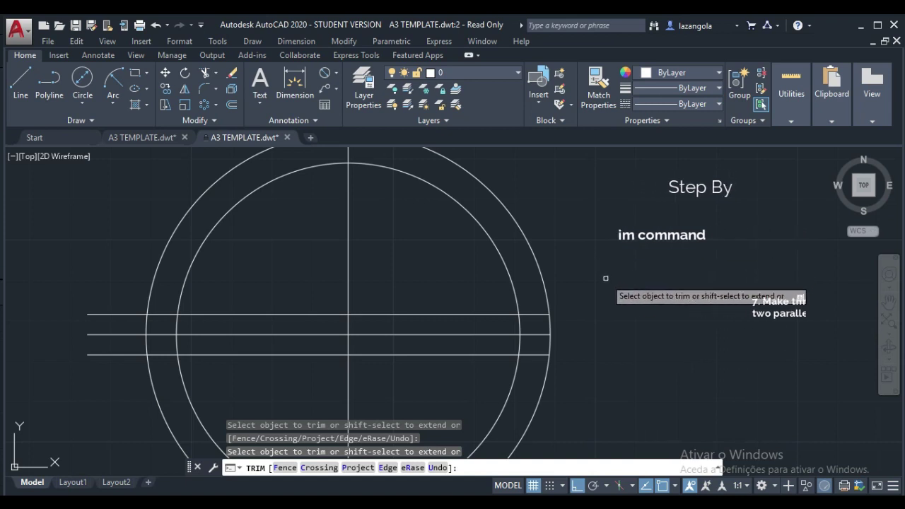
click(485, 313)
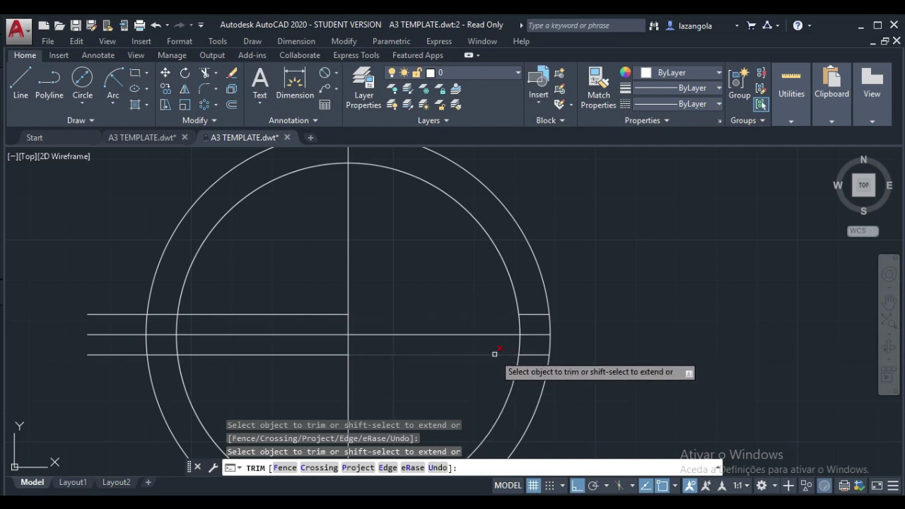
click(495, 355)
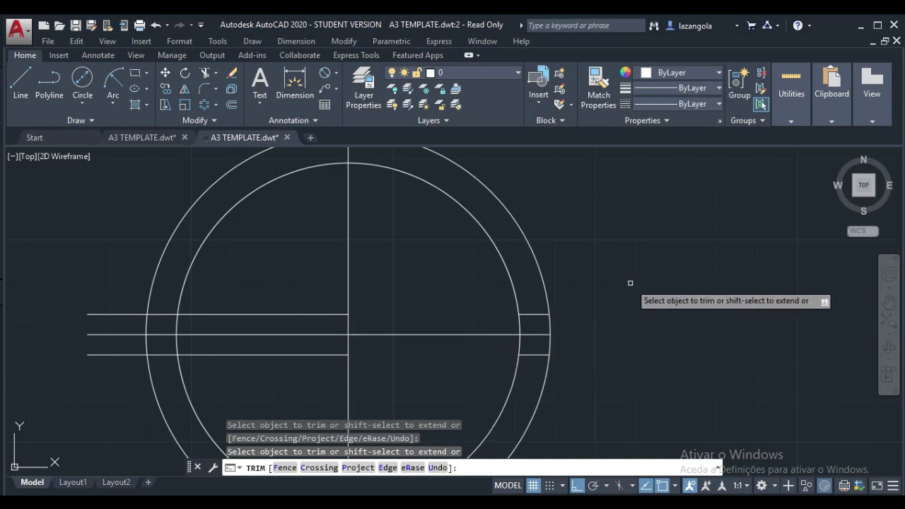
key(Escape)
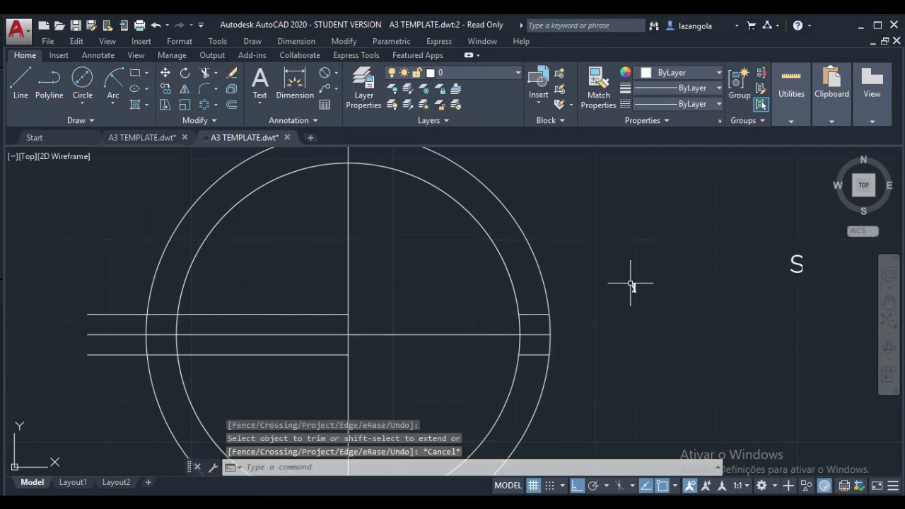
- Polar-array the two short tooth lines 16 times around the circles' centre
click(533, 313)
click(529, 353)
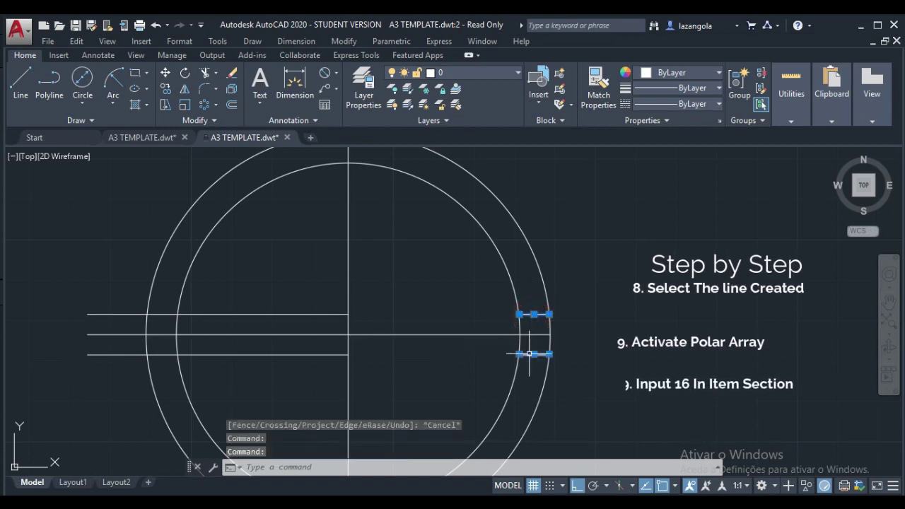
scroll(685, 256, down, 2)
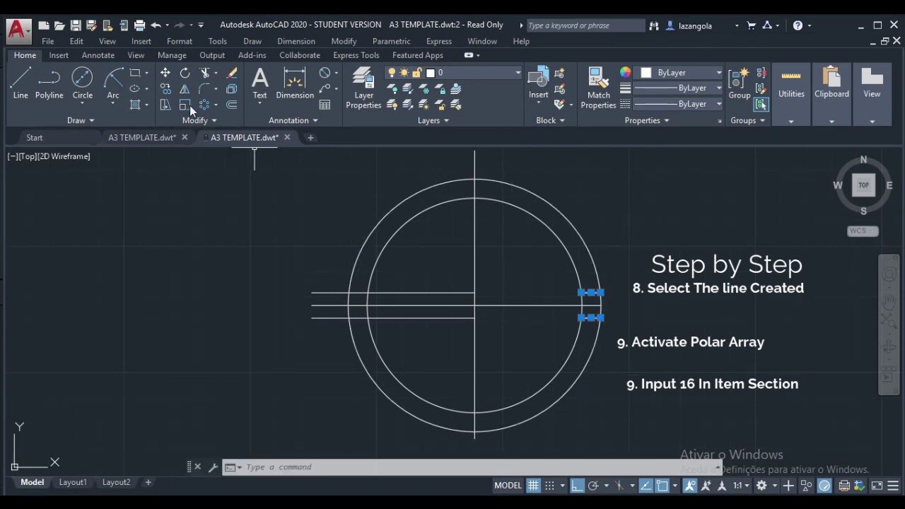
click(216, 106)
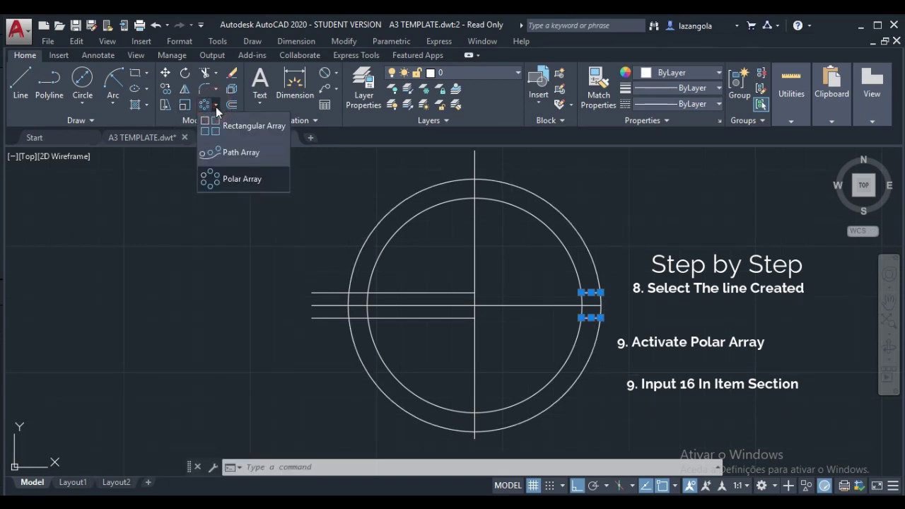
click(239, 178)
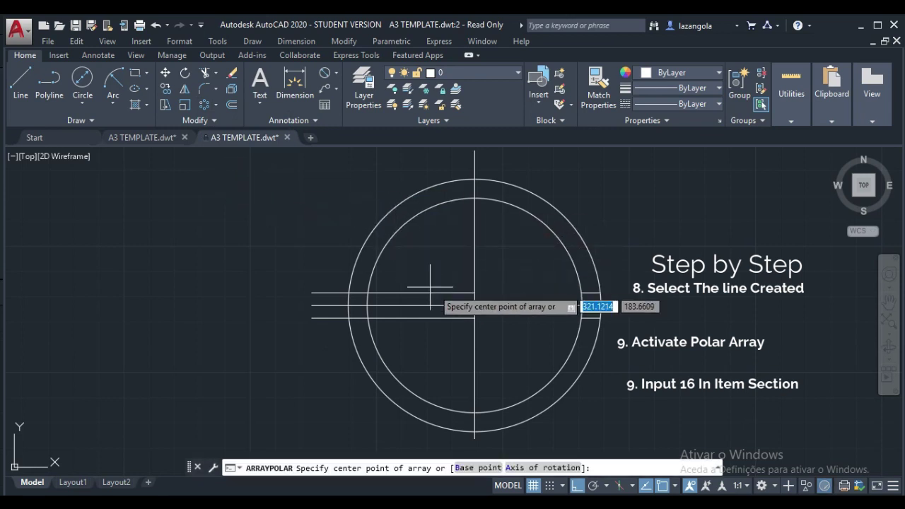
click(474, 305)
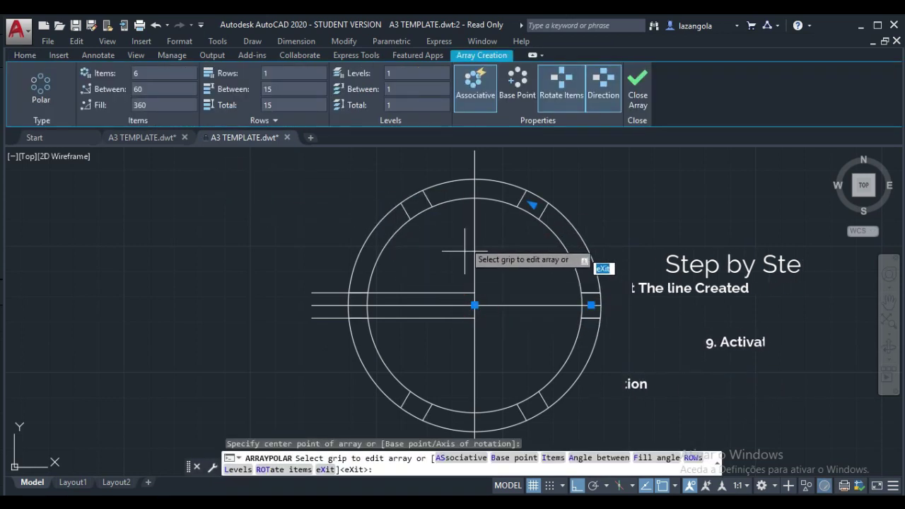
click(138, 74)
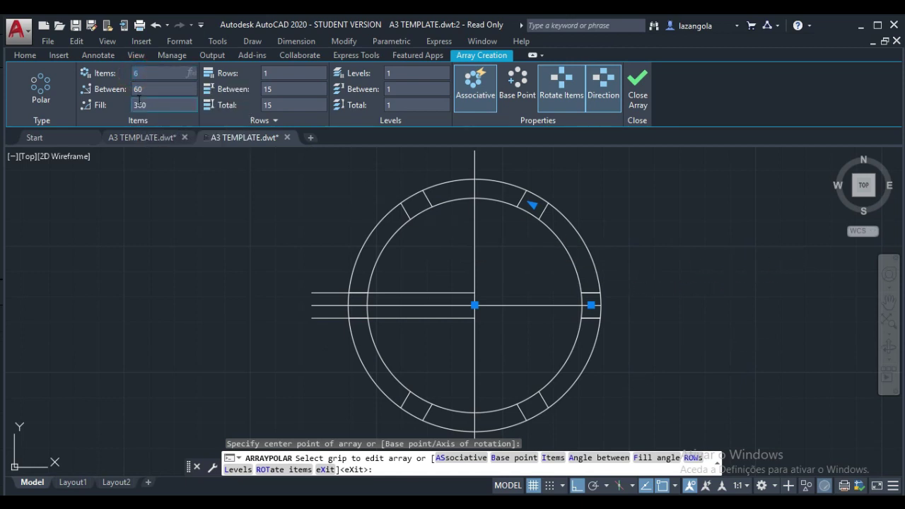
text(1)
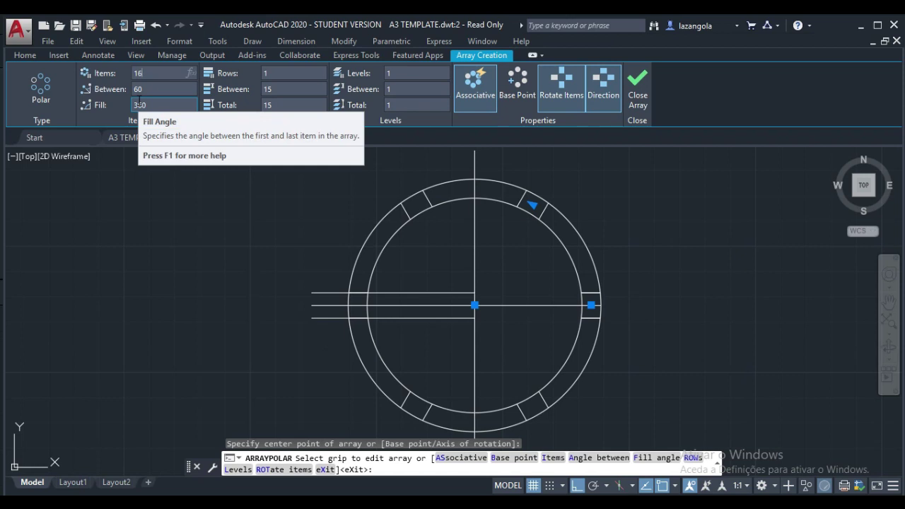
key(Return)
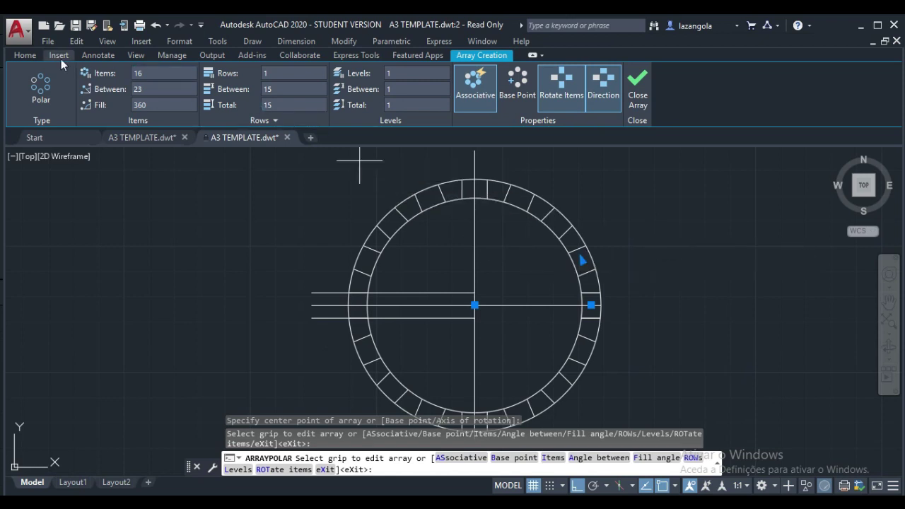
click(19, 57)
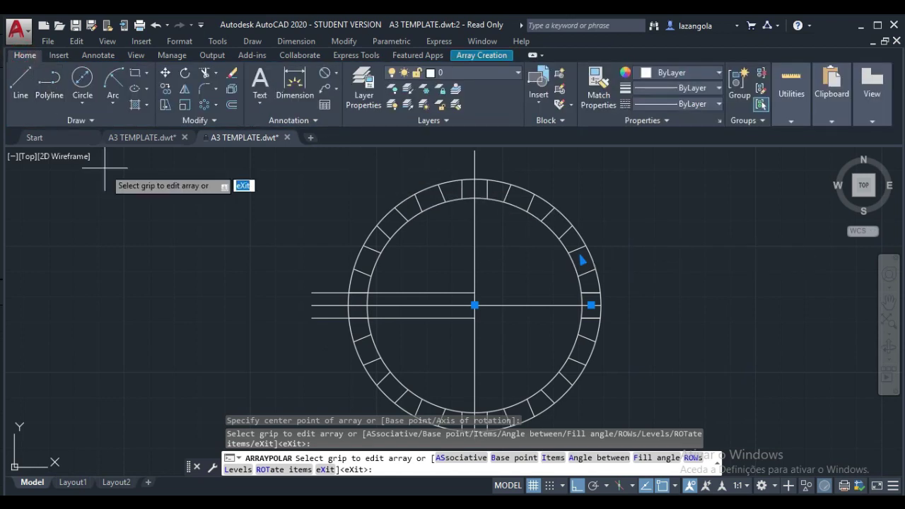
- Trim the outer-circle arcs between teeth on the right and lower right
key(Escape)
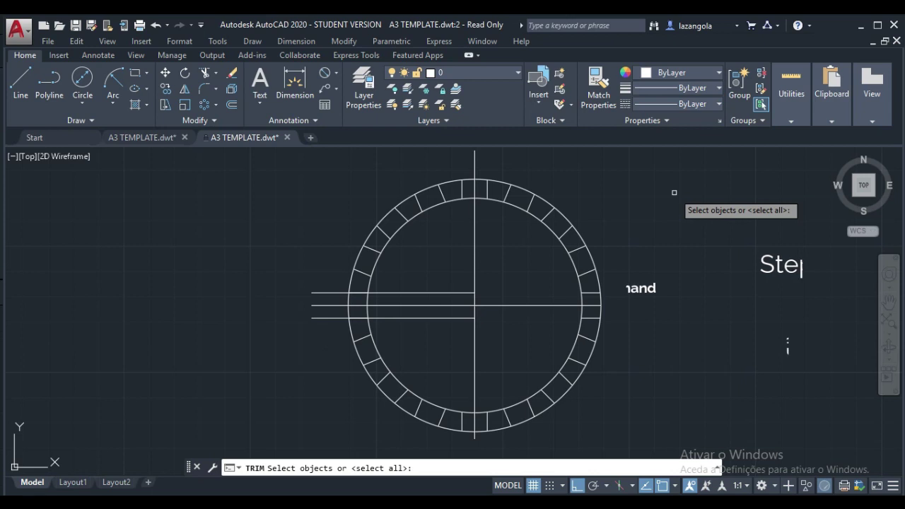
key(Return)
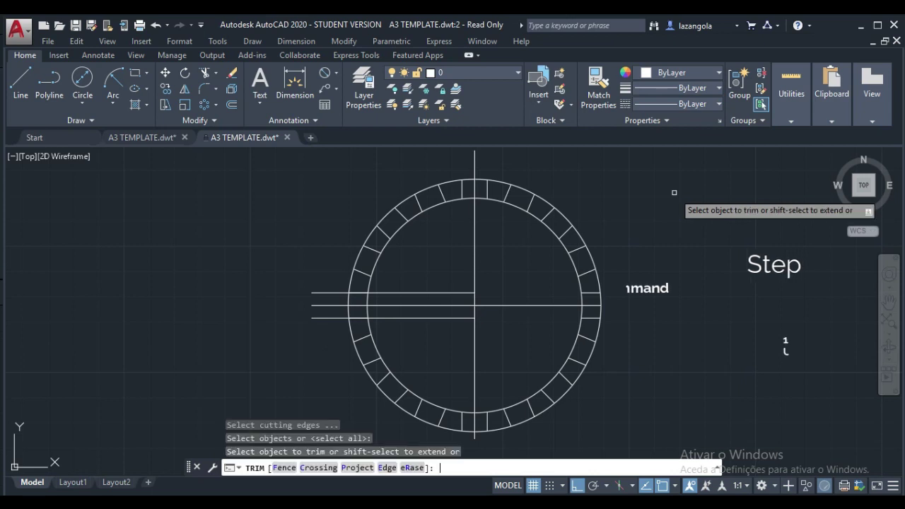
click(604, 275)
click(599, 280)
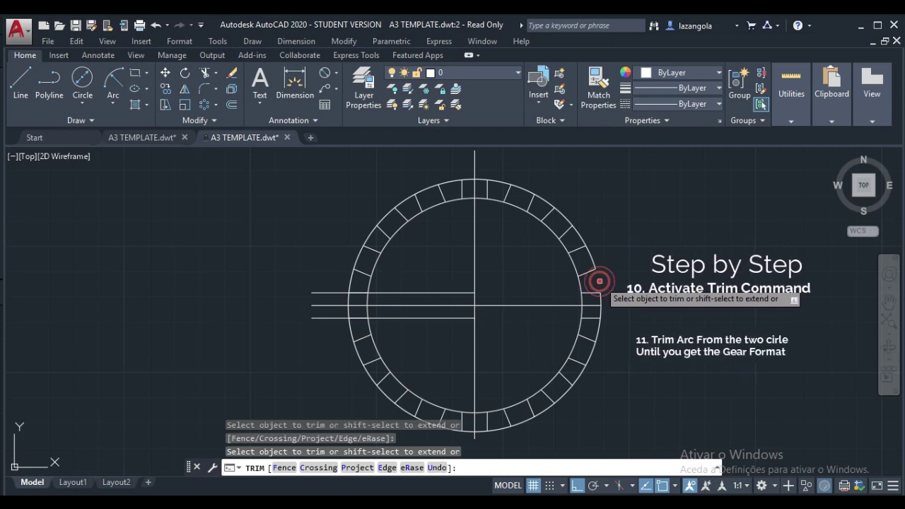
click(599, 332)
click(578, 375)
click(577, 378)
click(543, 411)
click(498, 426)
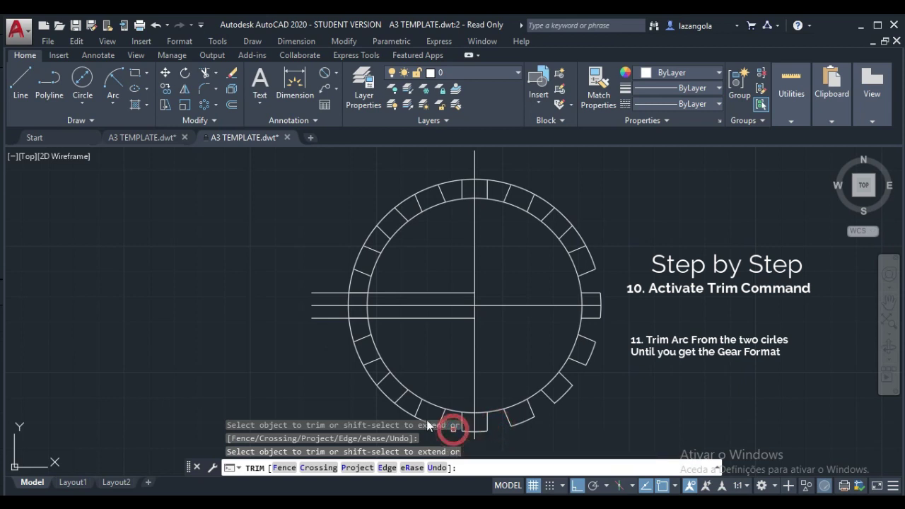
- Trim the remaining outer arcs around the bottom, left and top of the gear
click(454, 425)
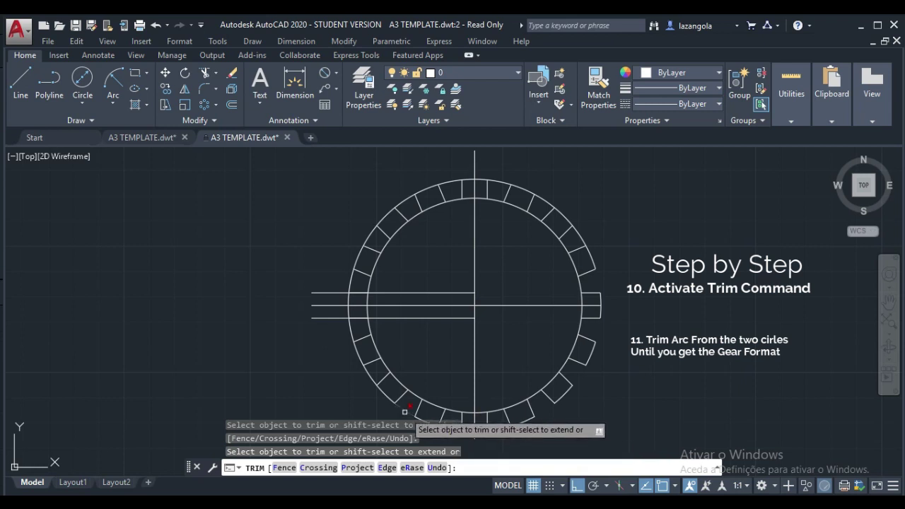
click(371, 377)
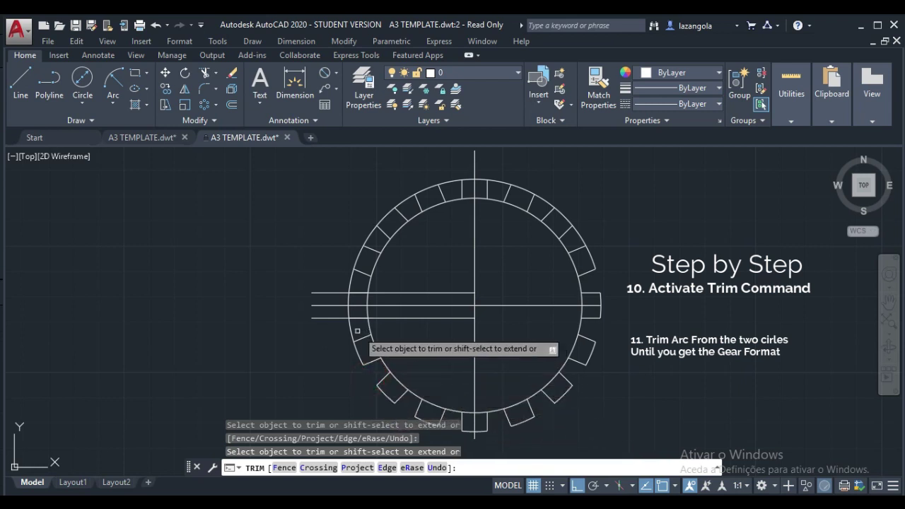
click(353, 275)
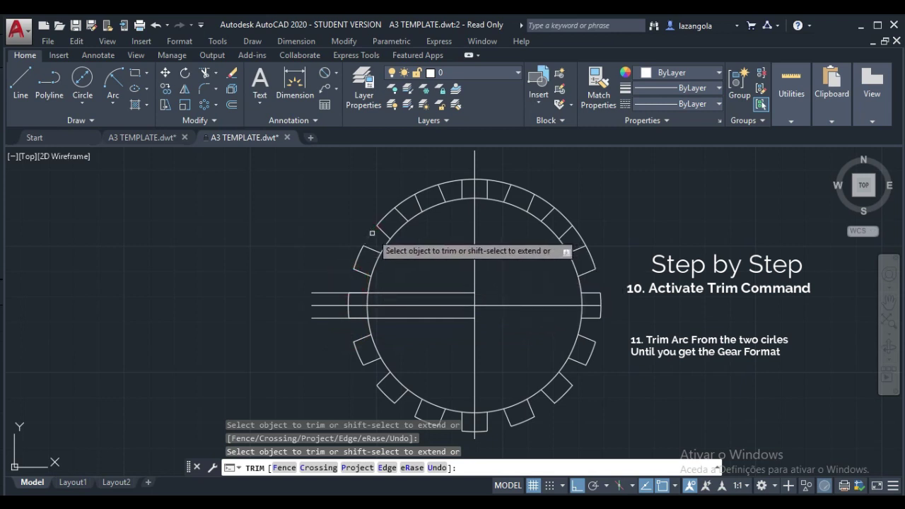
click(408, 198)
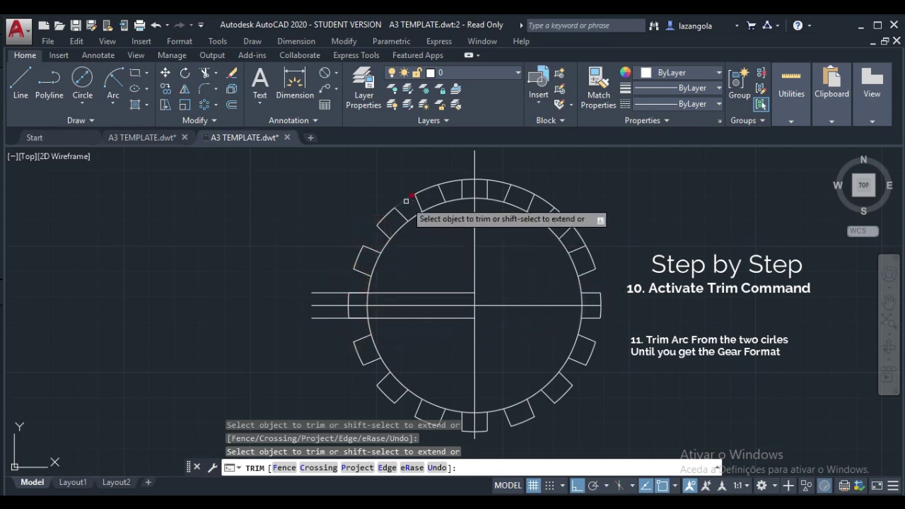
click(447, 182)
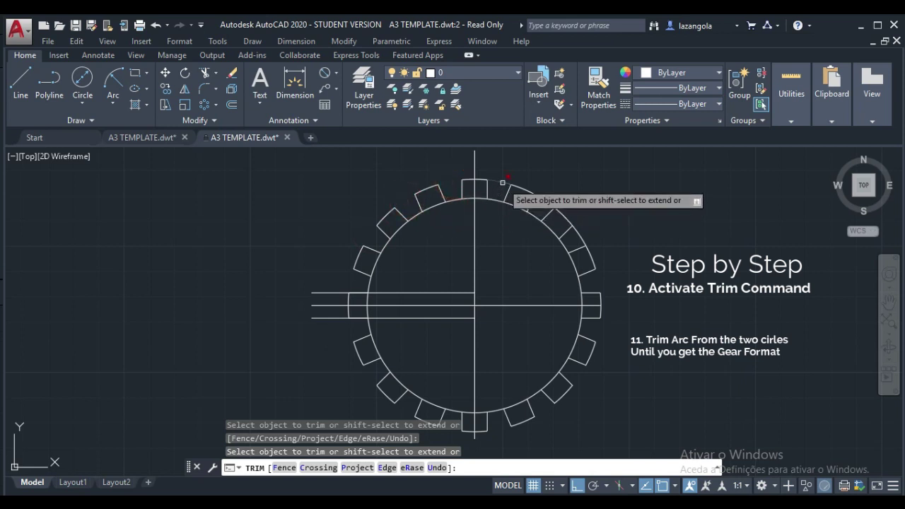
click(542, 207)
click(584, 238)
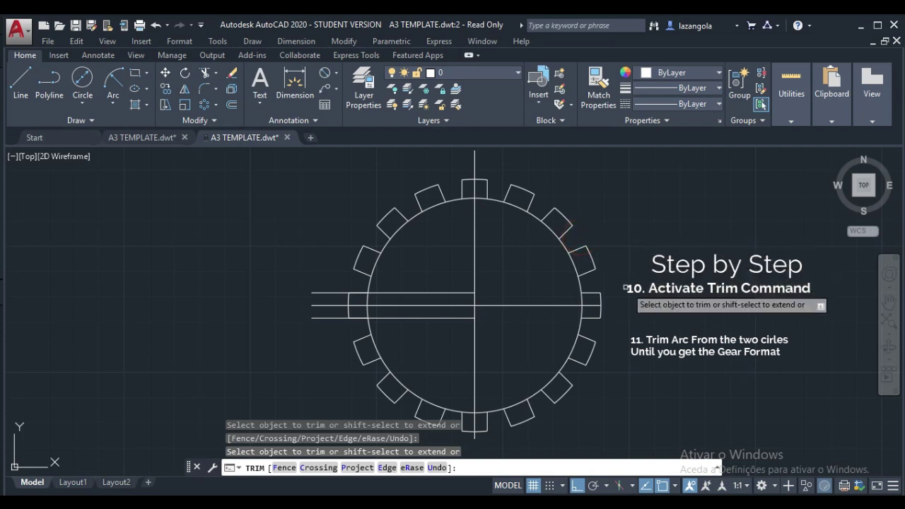
click(589, 306)
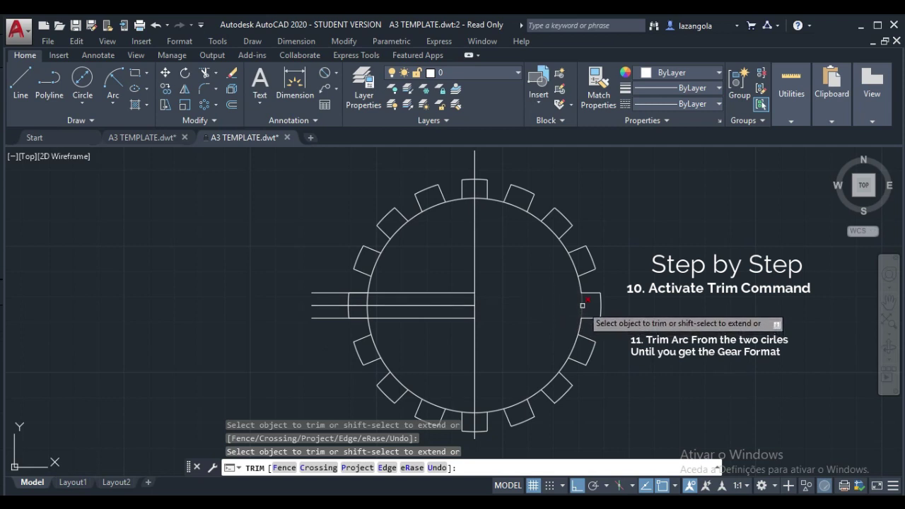
- Trim the inner rim arcs inside the teeth across the upper half of the gear
click(580, 266)
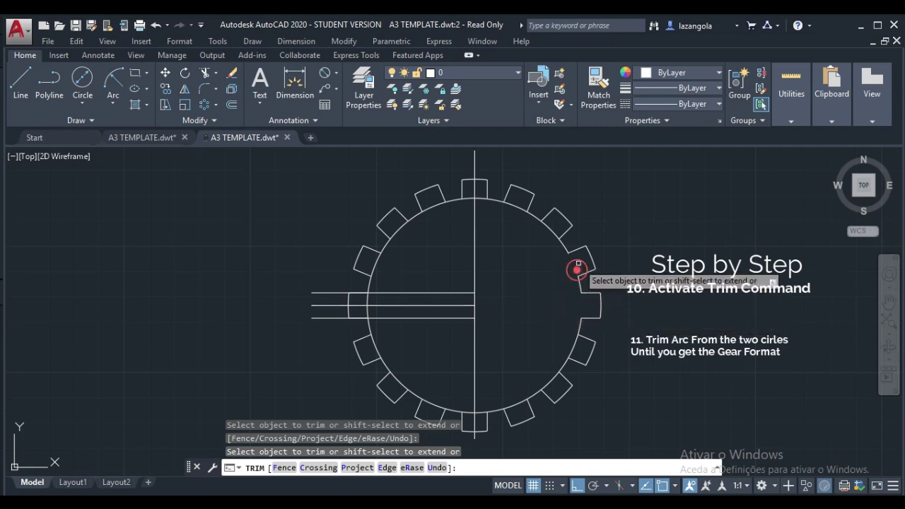
click(558, 226)
click(526, 206)
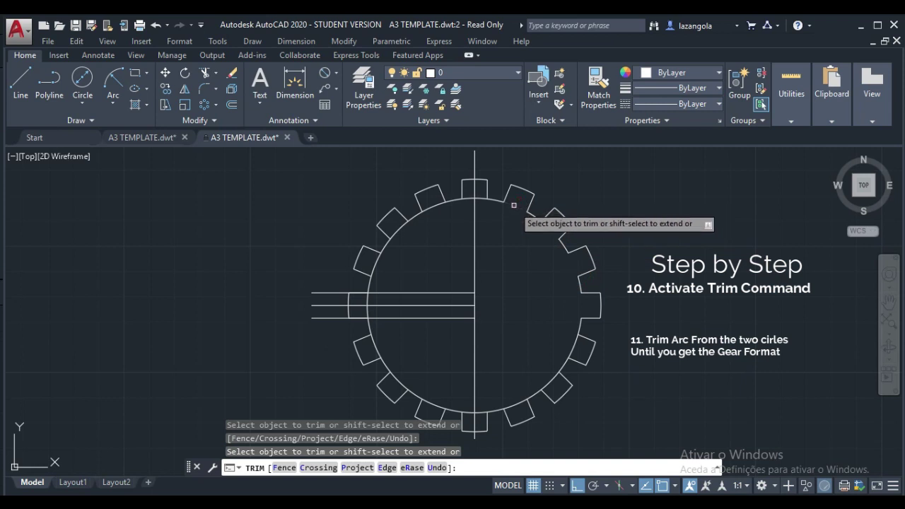
click(471, 198)
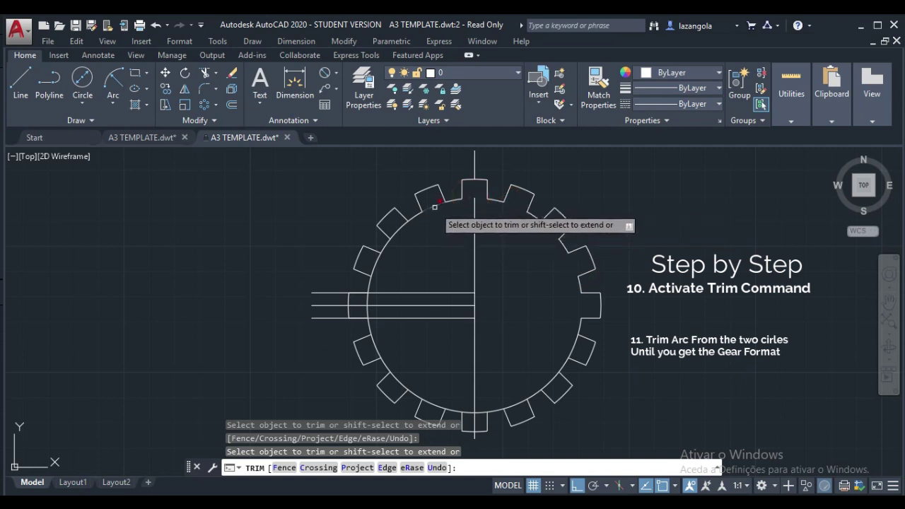
click(432, 203)
click(396, 227)
click(373, 266)
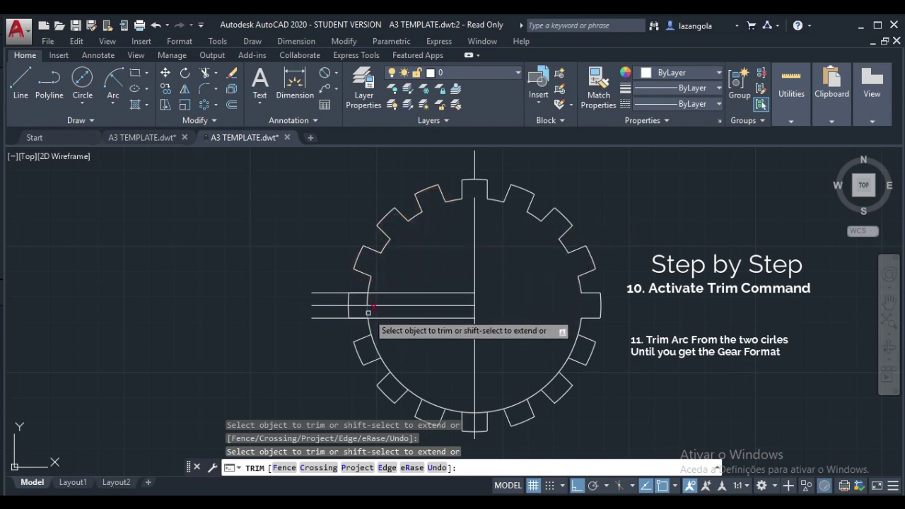
- Trim the leftover horizontal line stubs and rim arc on the left side
click(329, 305)
click(328, 317)
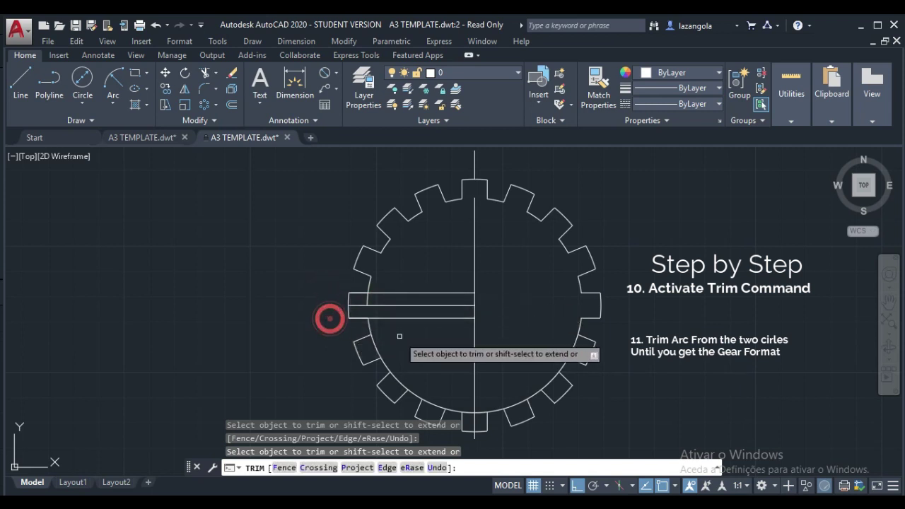
click(369, 302)
click(373, 345)
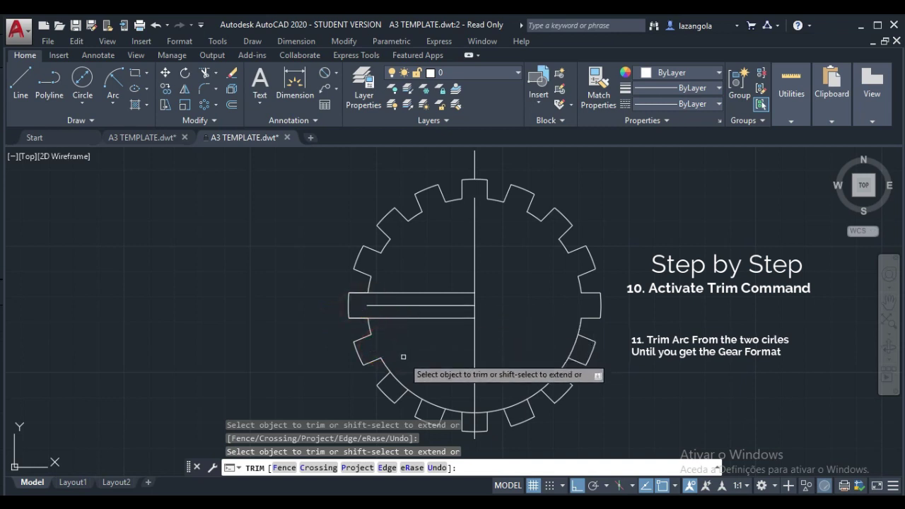
click(395, 379)
click(398, 378)
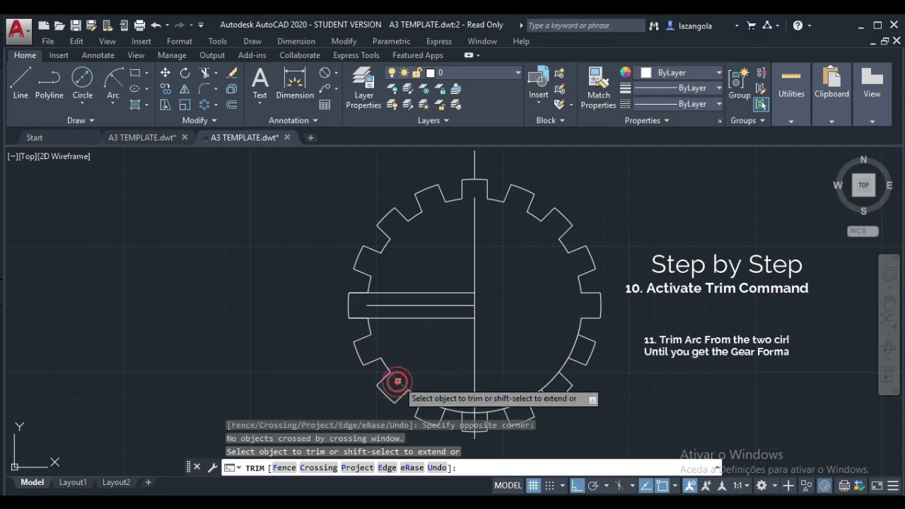
- Trim the lower rim arcs and sweep away the leftover slot lines in the centre
click(404, 379)
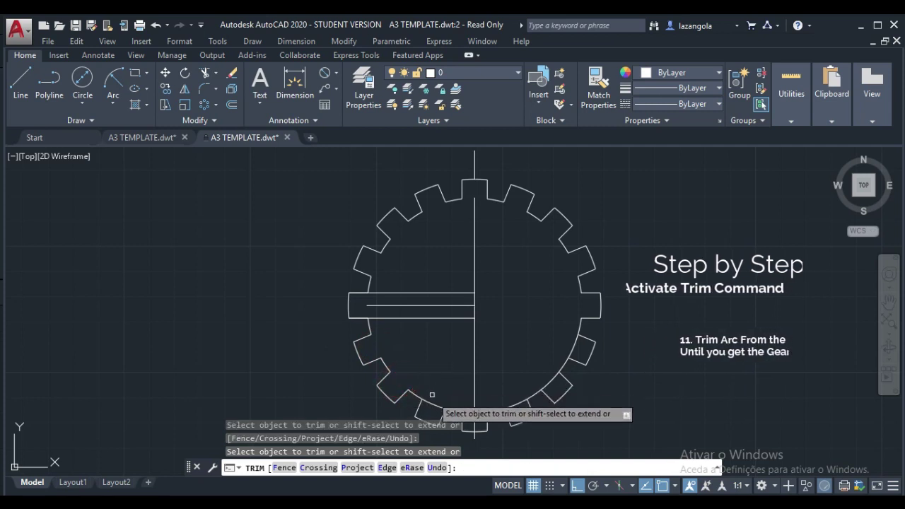
click(438, 401)
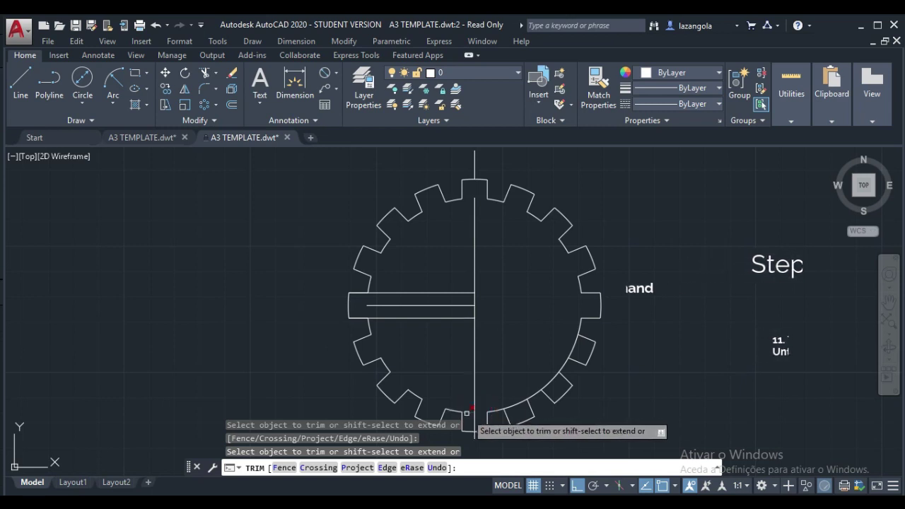
click(468, 415)
click(520, 404)
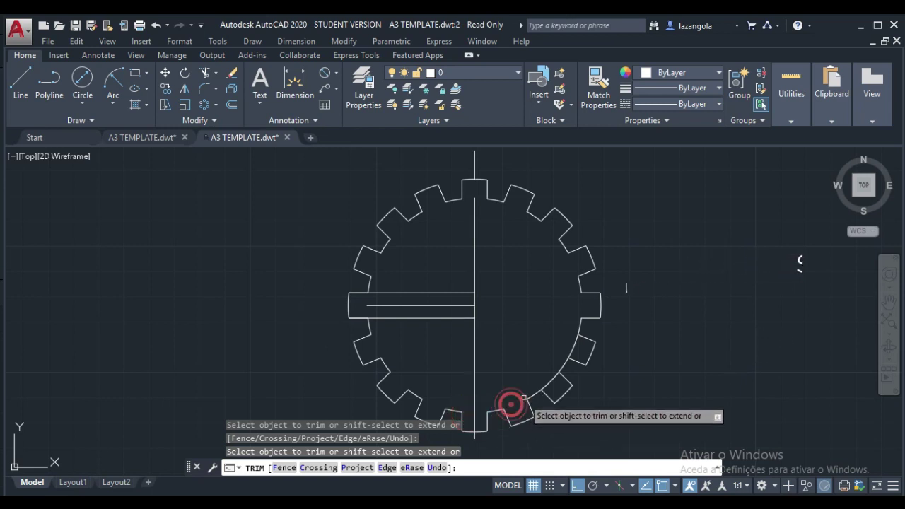
click(561, 371)
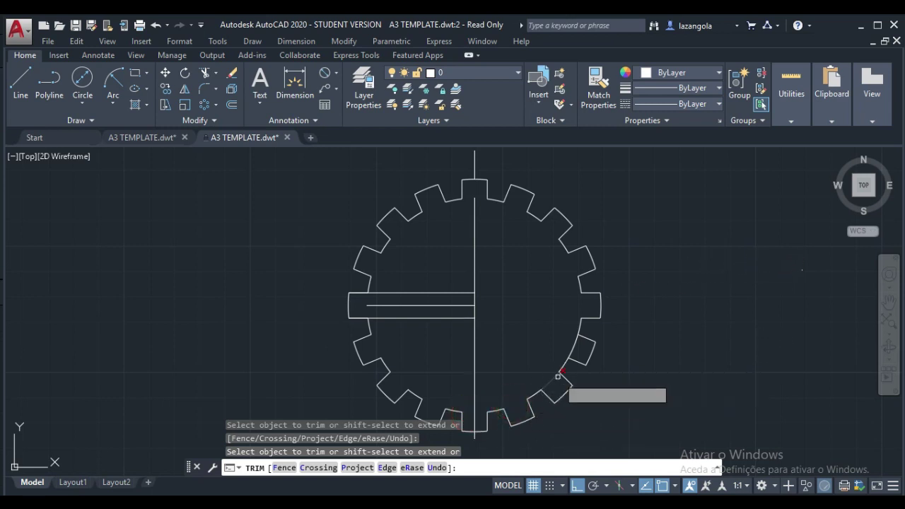
click(577, 338)
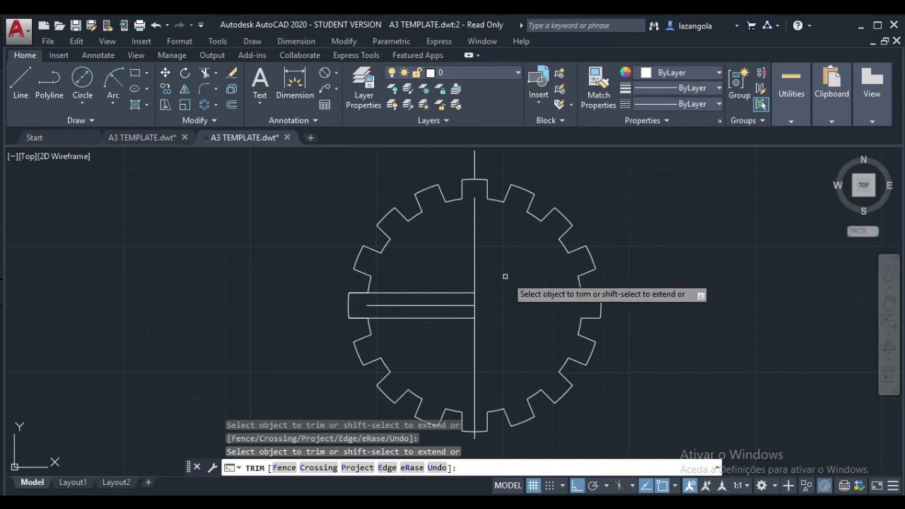
mouse_move(434, 309)
mouse_down()
mouse_move(436, 329)
mouse_move(427, 318)
mouse_move(430, 293)
mouse_up()
- Erase the horizontal, vertical and top construction lines
click(431, 307)
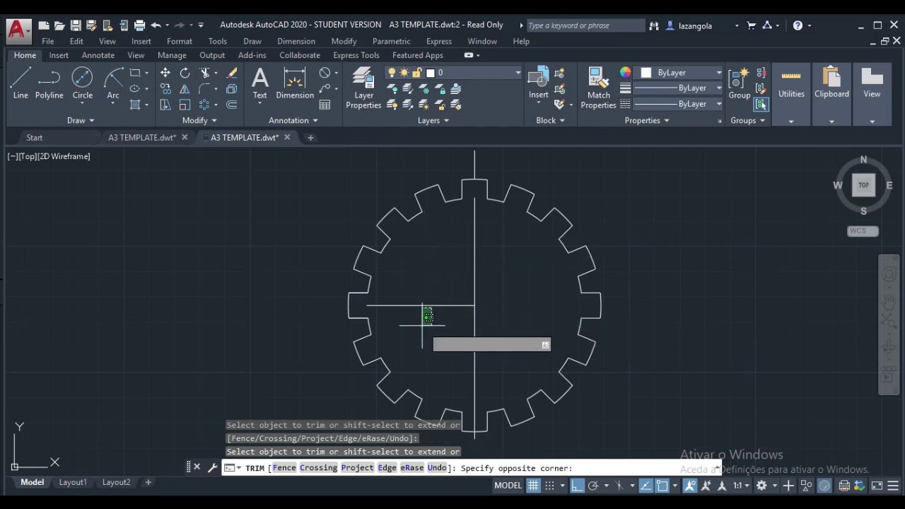
key(Escape)
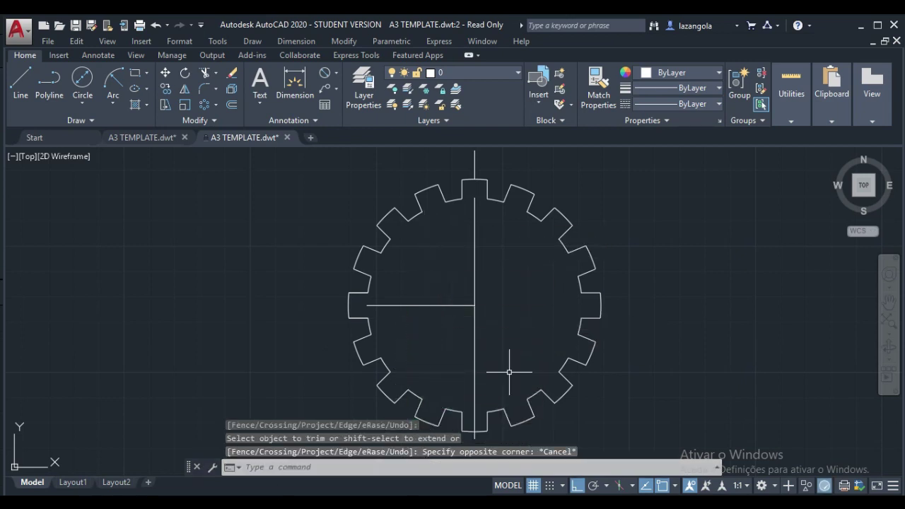
click(398, 305)
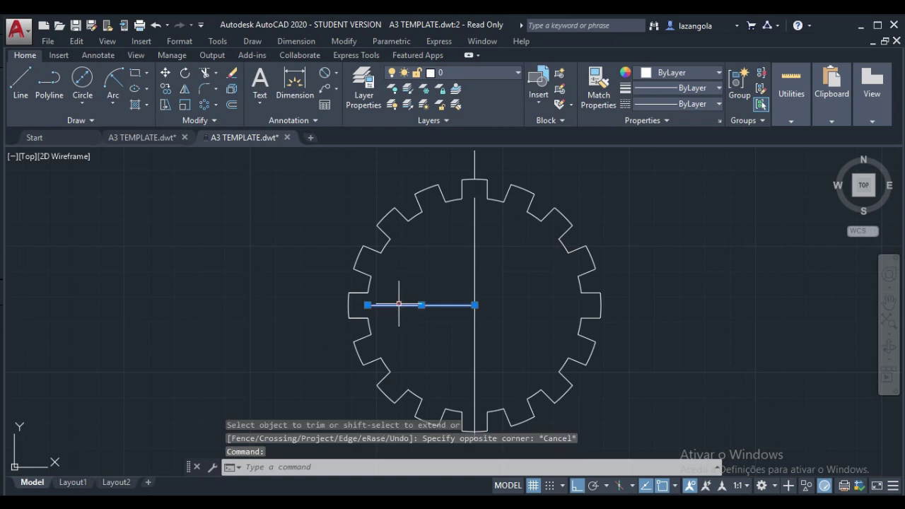
click(475, 256)
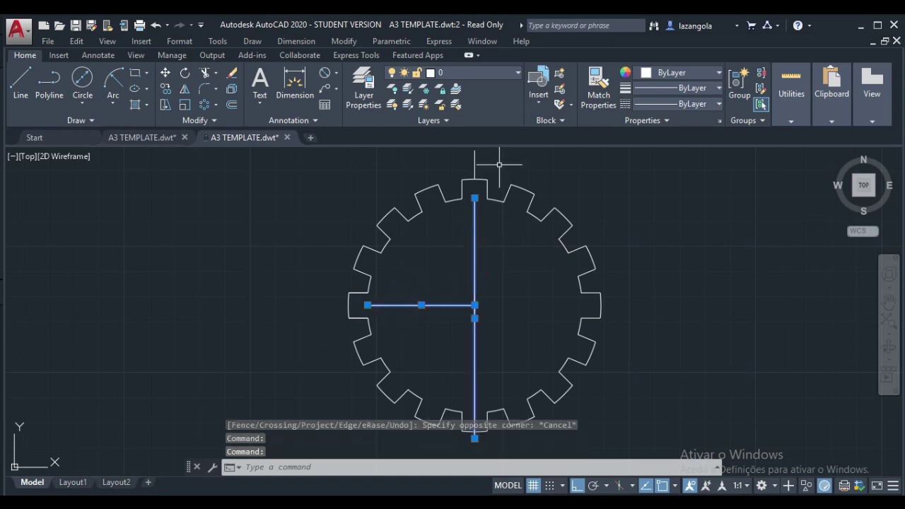
click(475, 168)
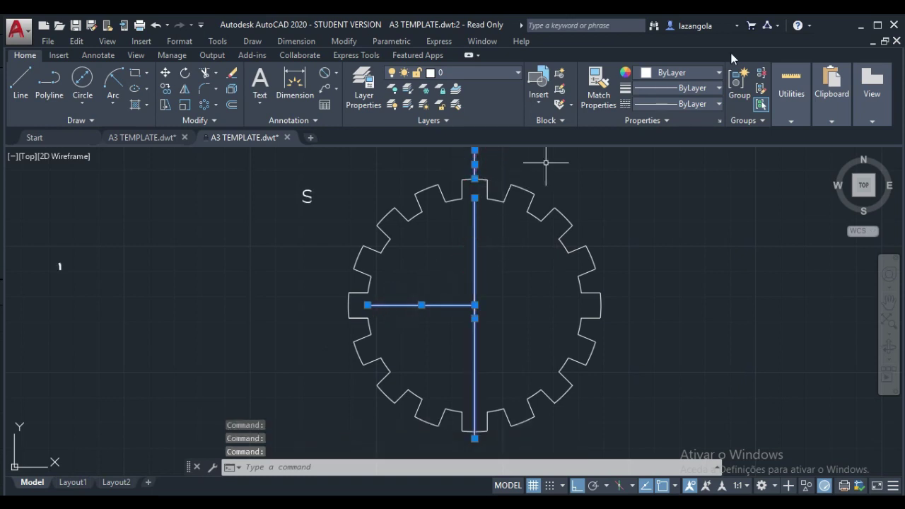
click(781, 99)
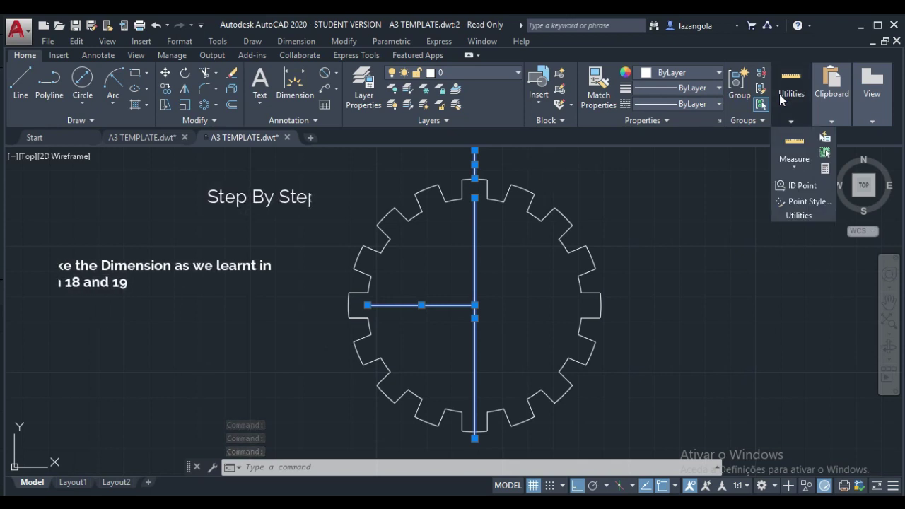
click(672, 248)
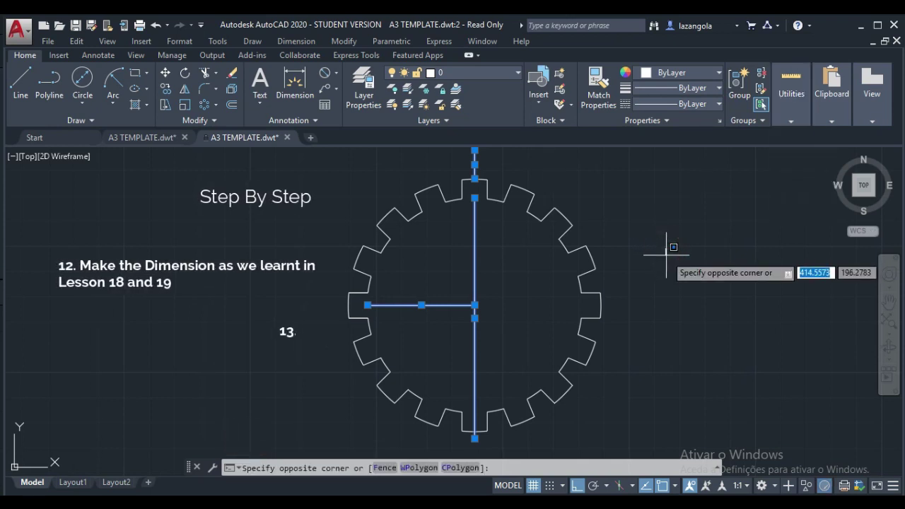
key(Escape)
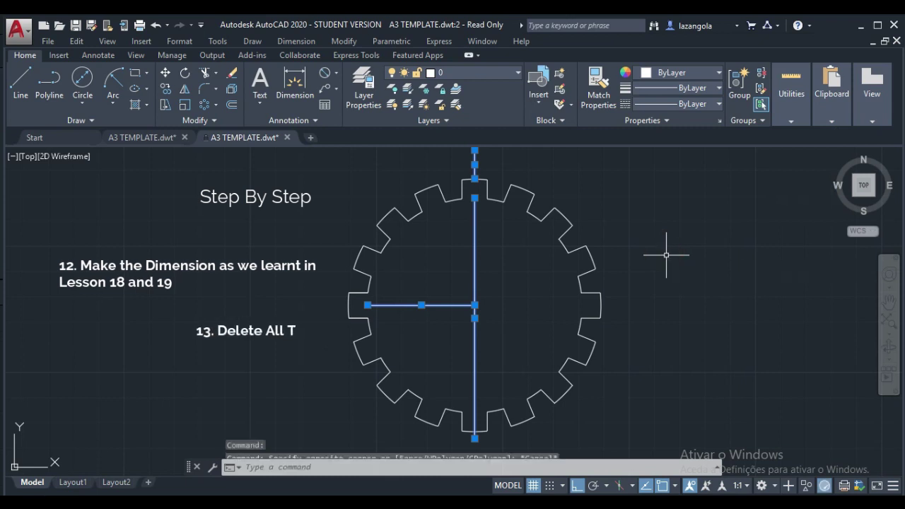
key(Delete)
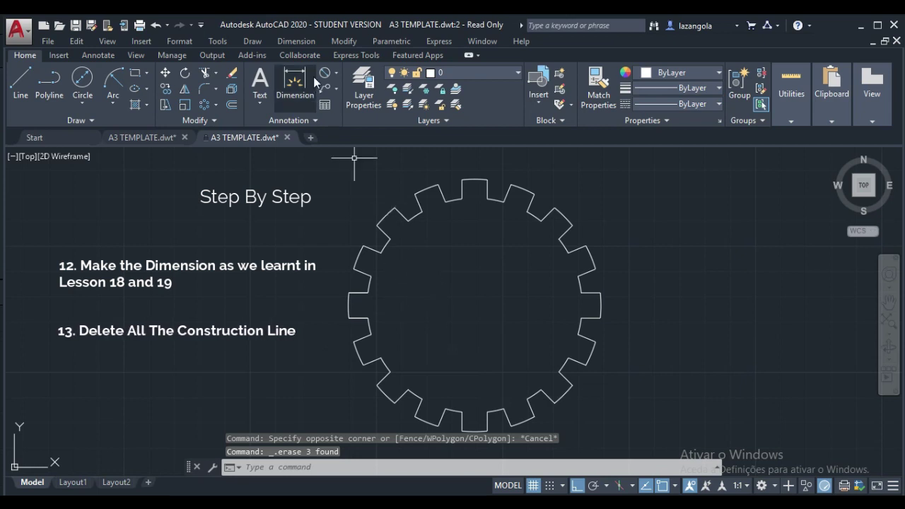
- Add a linear dimension of 10 across the width of the right tooth
click(337, 76)
click(353, 96)
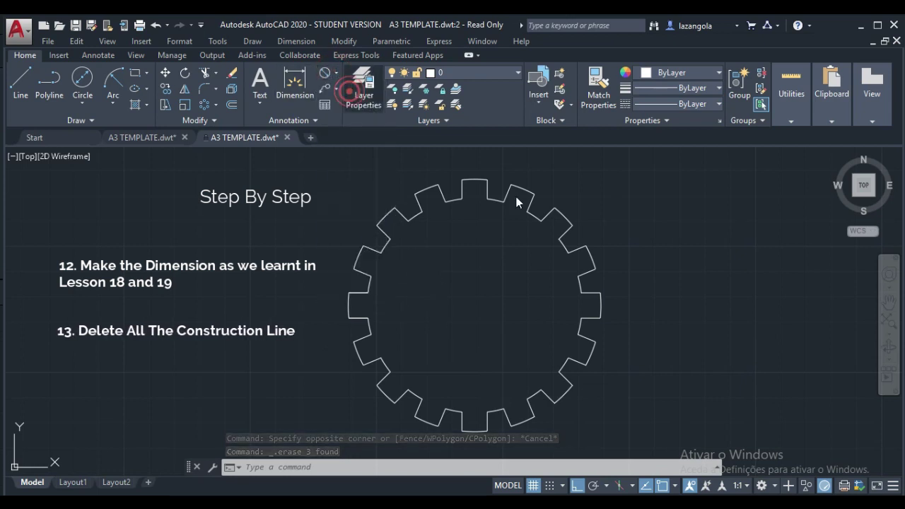
click(597, 293)
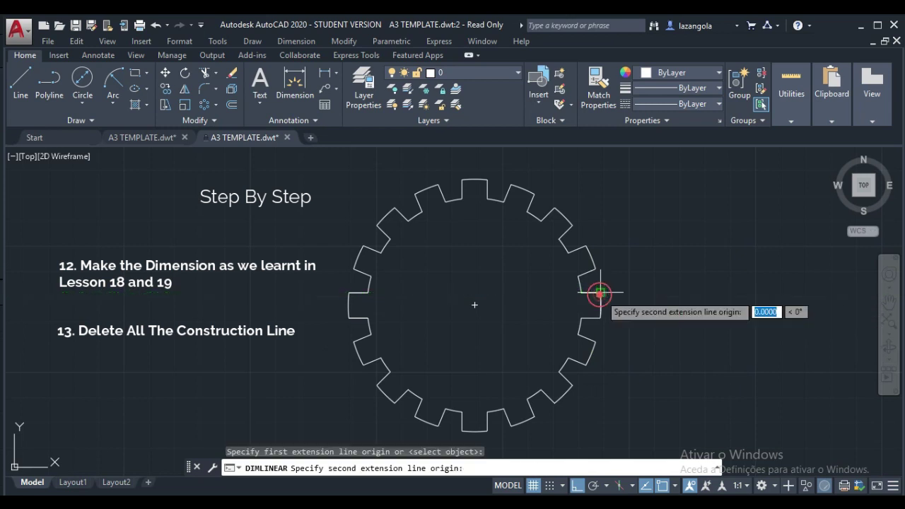
click(602, 316)
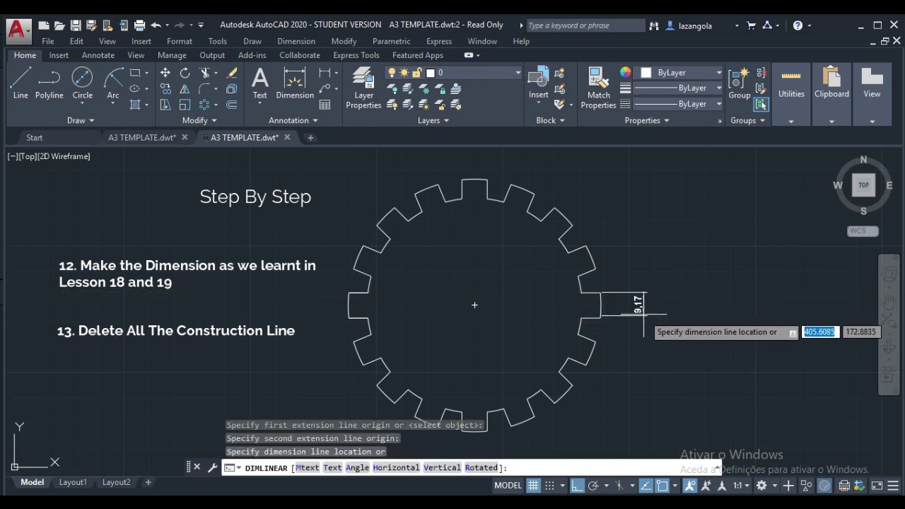
key(Escape)
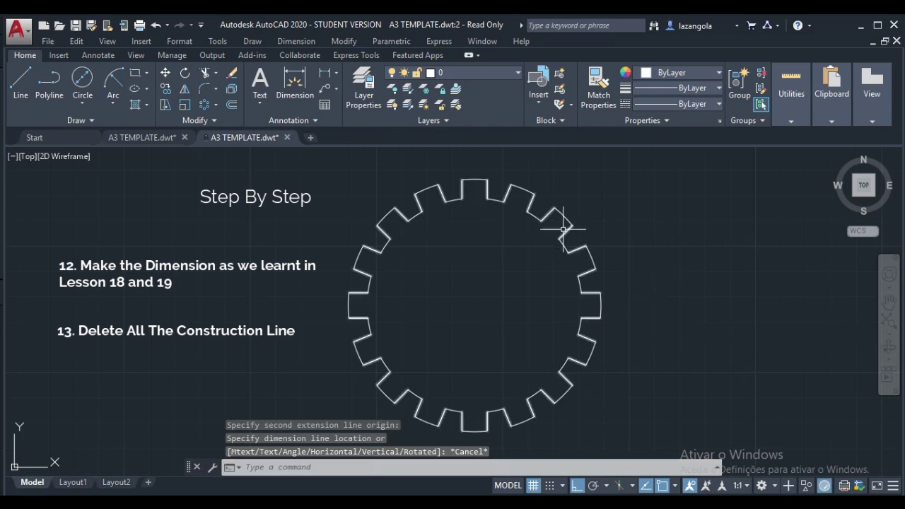
click(326, 72)
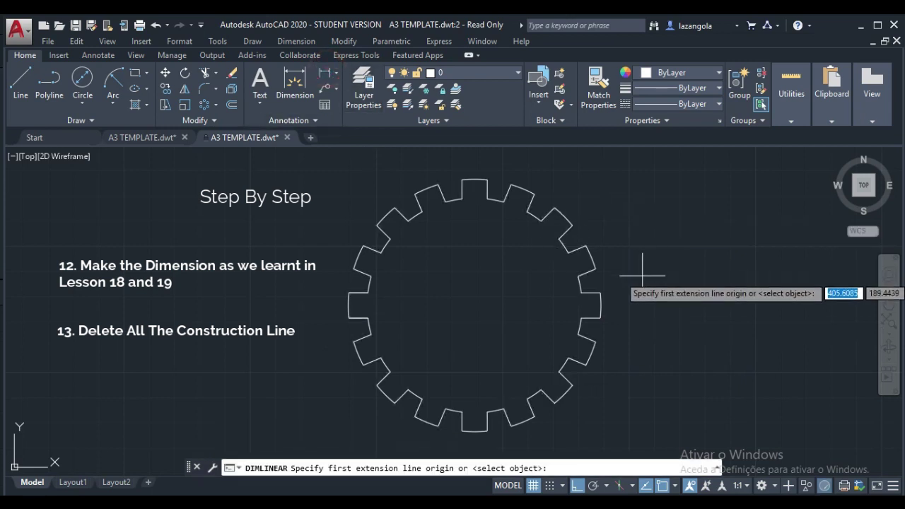
click(600, 292)
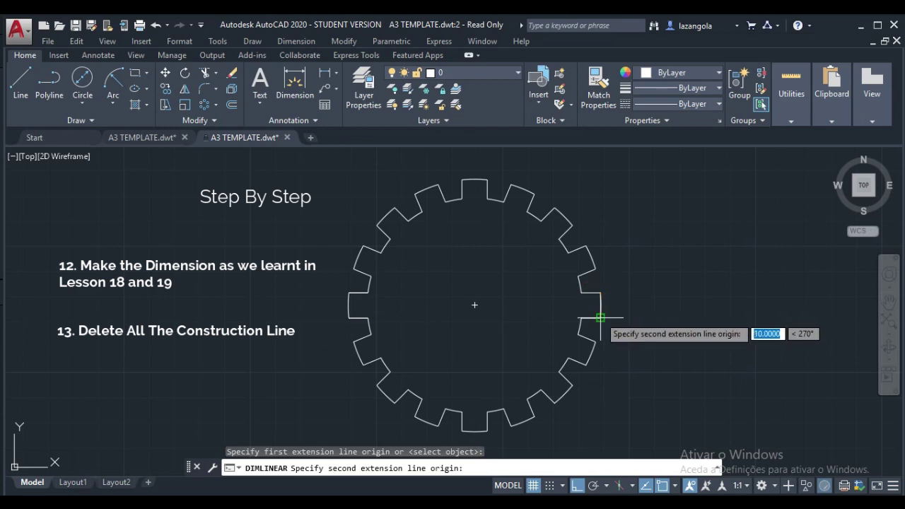
click(601, 317)
click(623, 317)
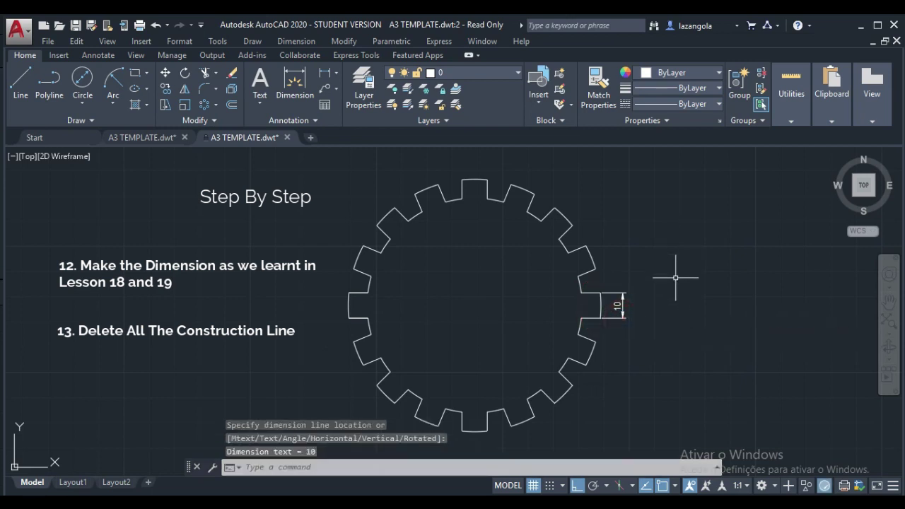
- Add diameter dimensions Ø100 on the outer circle and Ø85 on the inner circle
click(336, 74)
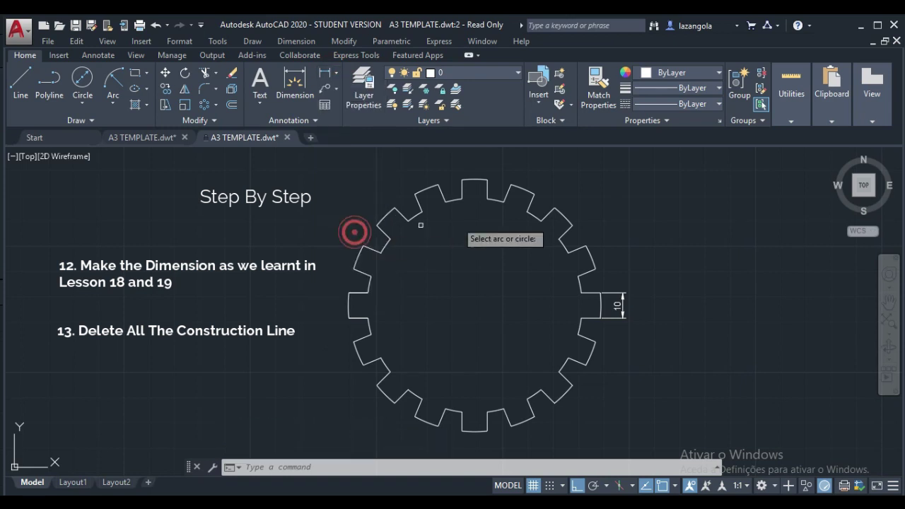
click(356, 233)
click(590, 259)
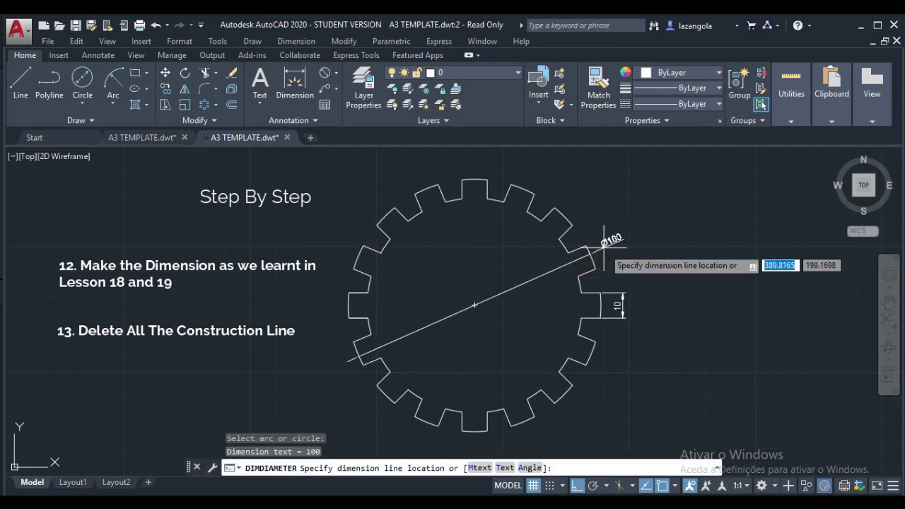
click(562, 266)
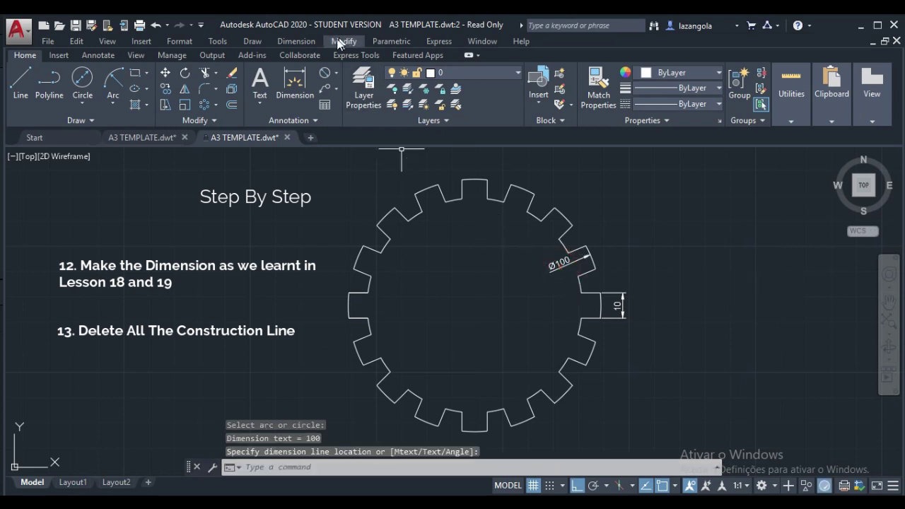
key(Return)
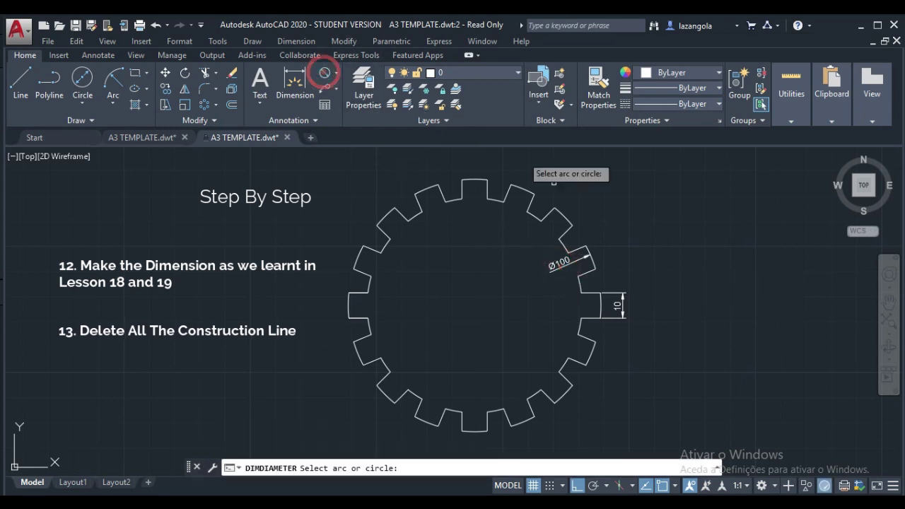
click(580, 286)
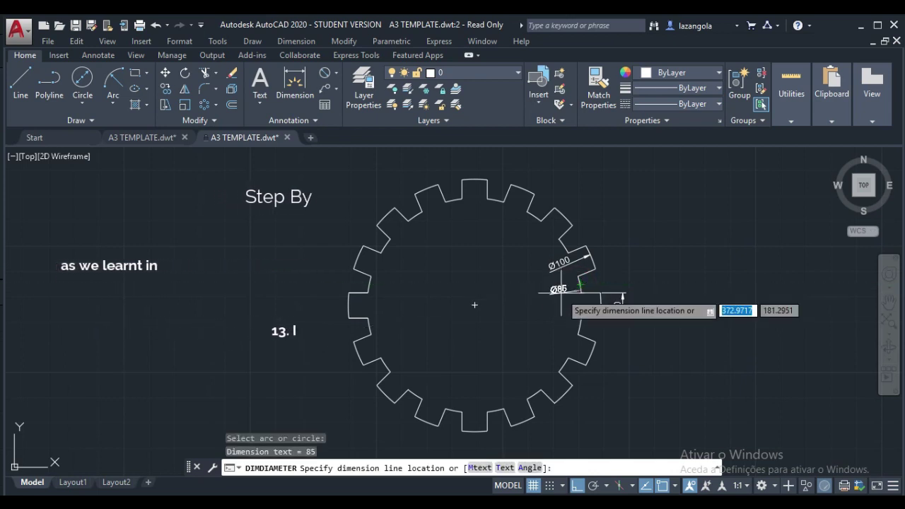
click(580, 287)
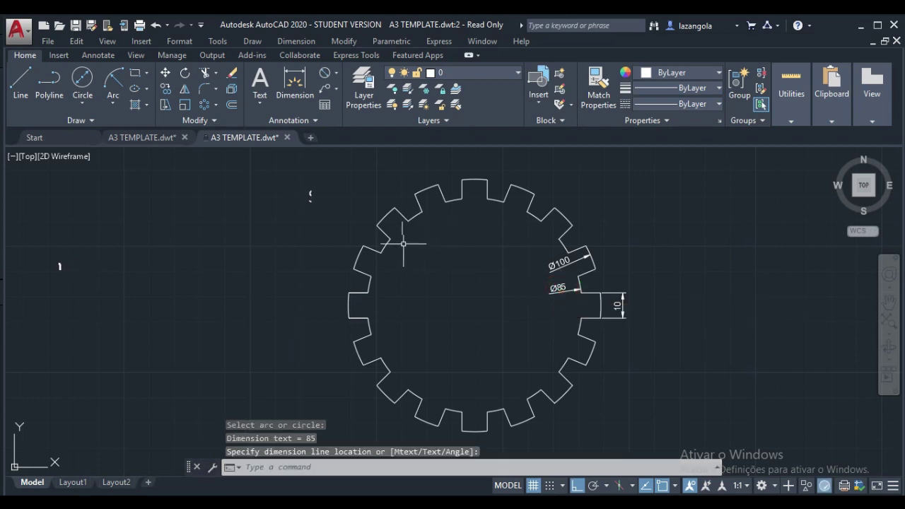